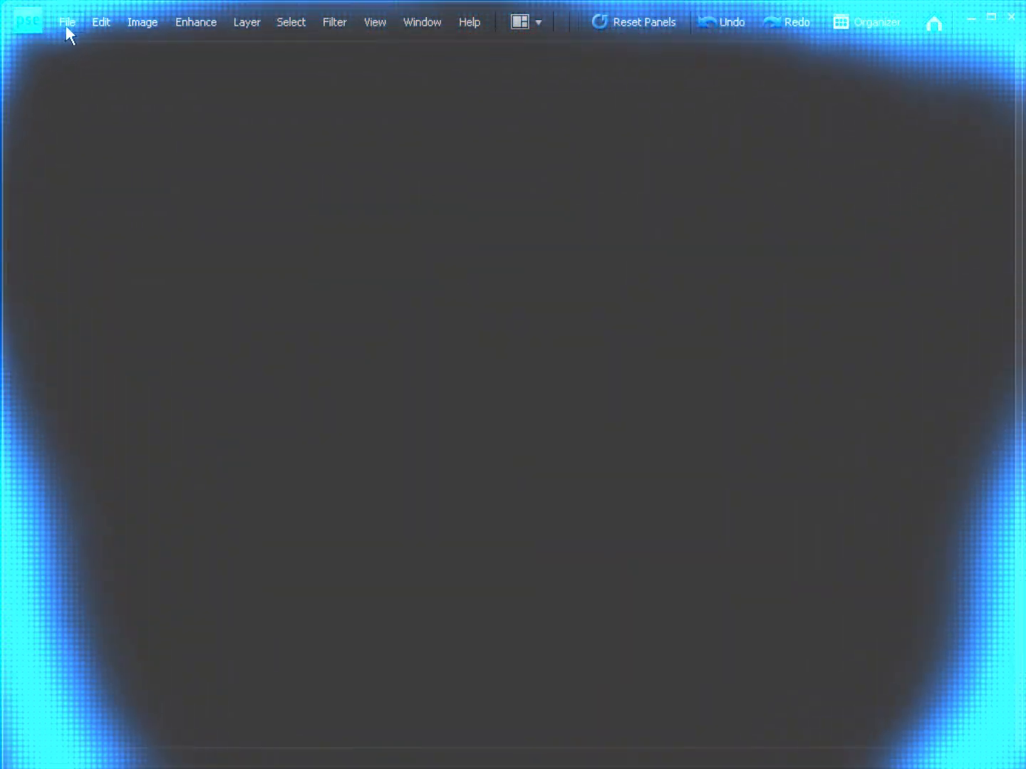
Open the eleven raw photos Pano_Before01 to Pano_Before11 from the DCM107 Panorama folder
left_click(66, 22)
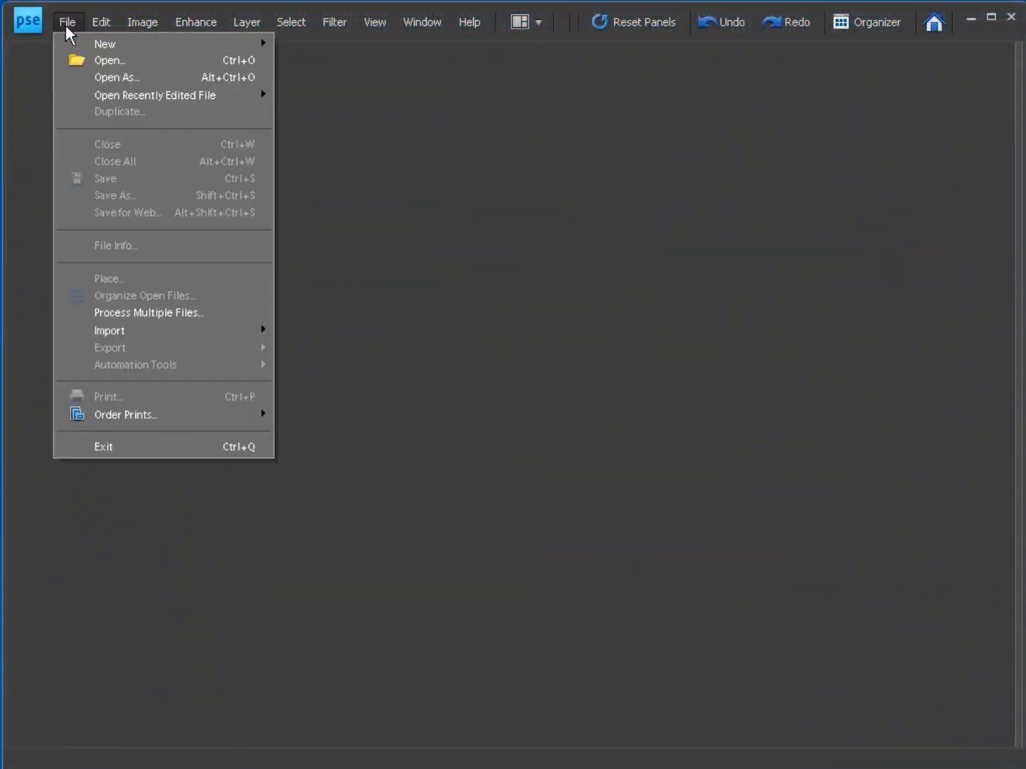
left_click(77, 62)
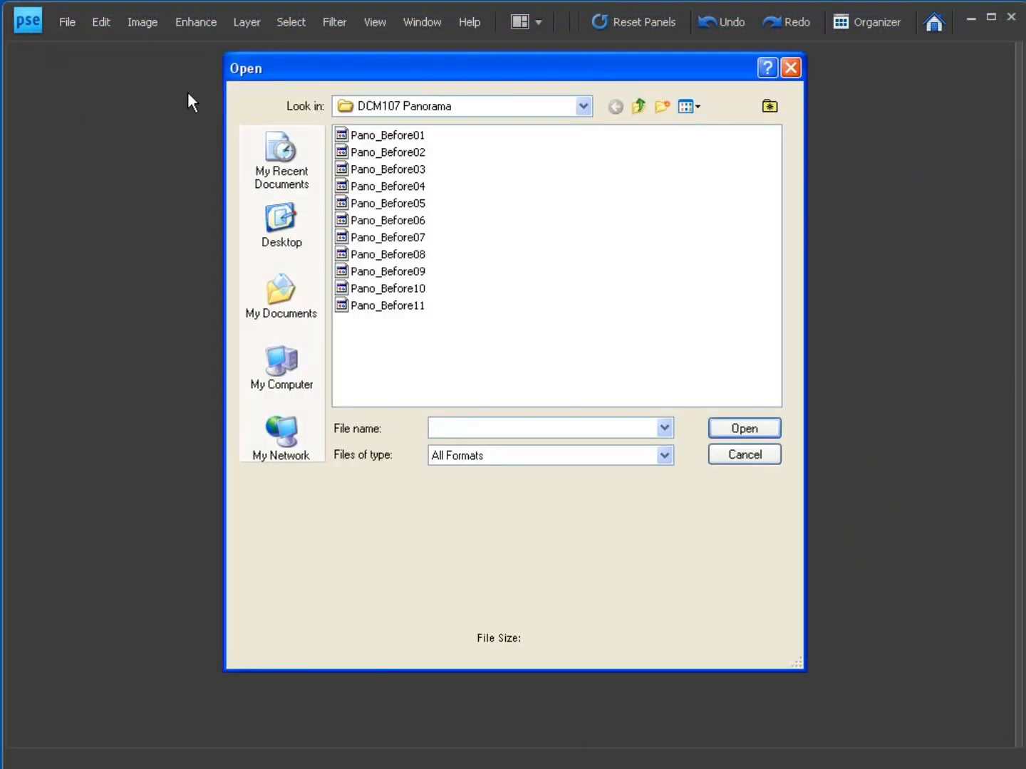
left_click(401, 137)
left_click(394, 309, "shift")
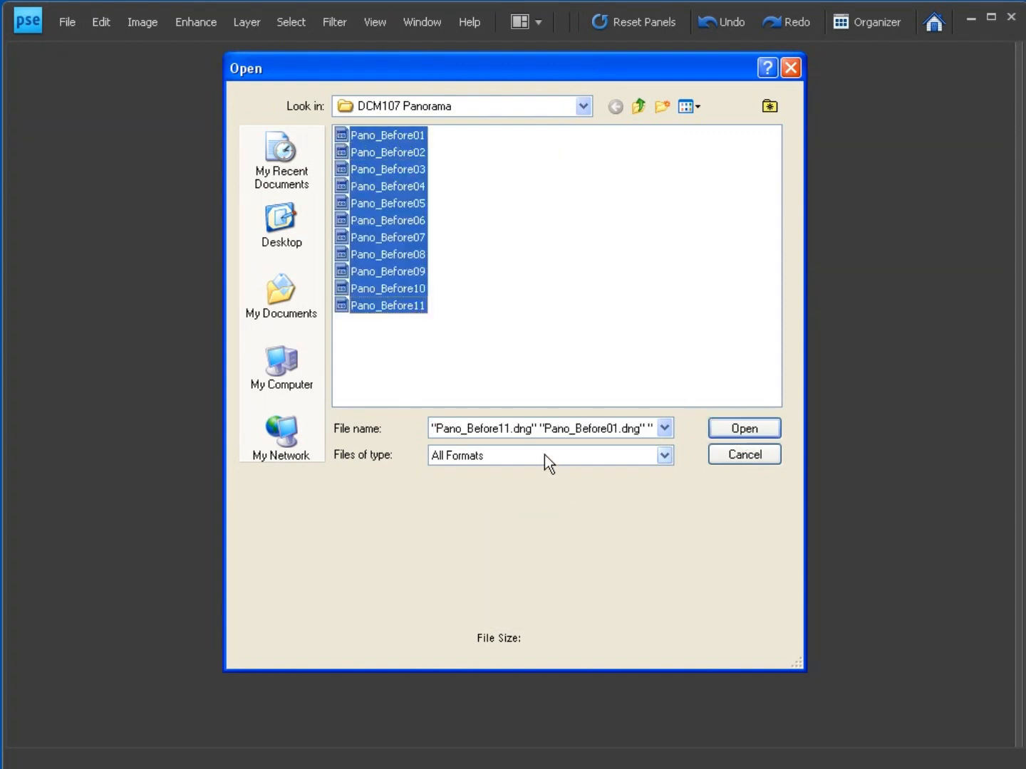
left_click(736, 429)
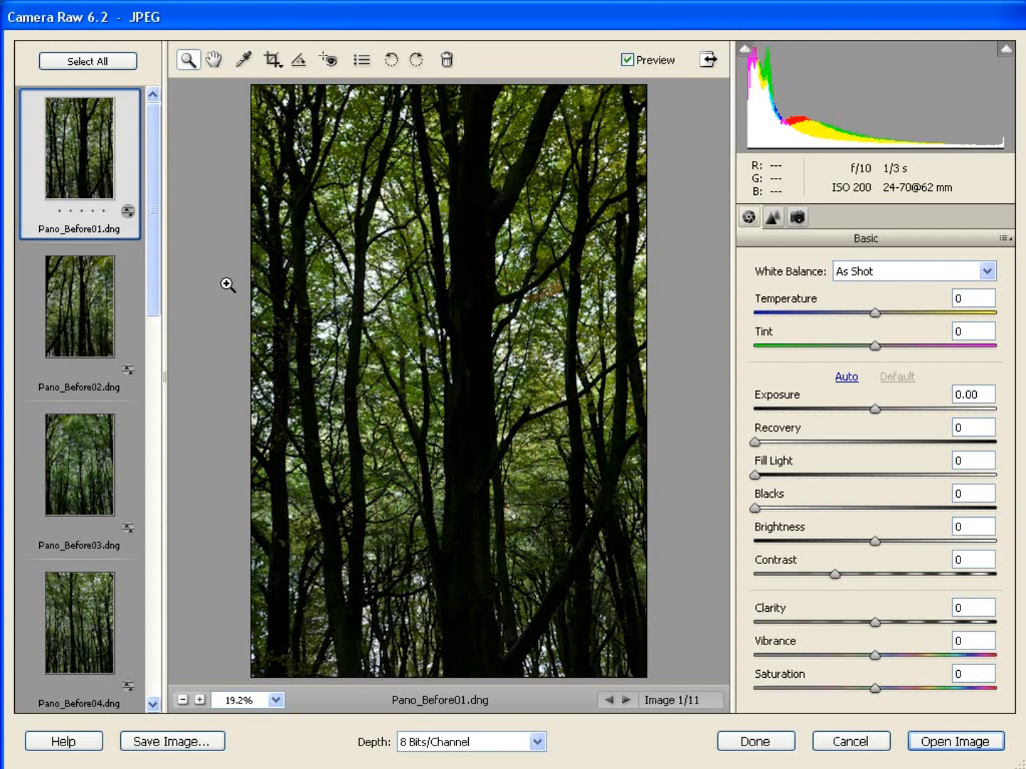
Look through the thumbnails of all eleven photos and preview Pano_Before09 to compare the frames
left_click_drag(156, 285, 157, 638)
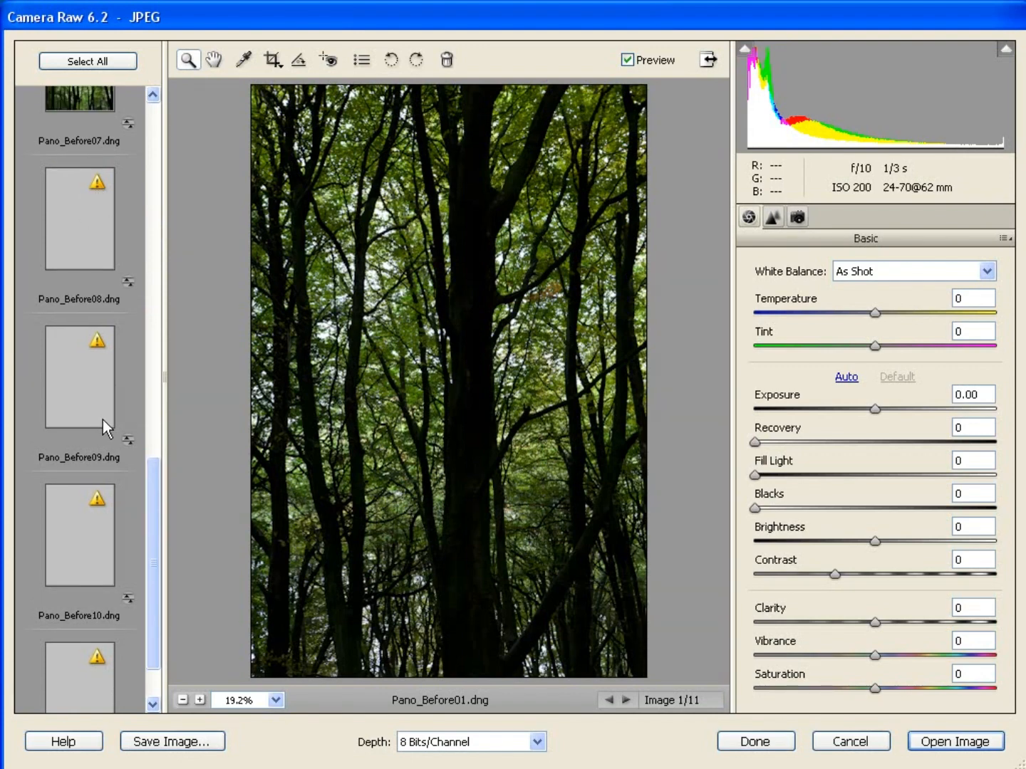
left_click_drag(144, 613, 163, 178)
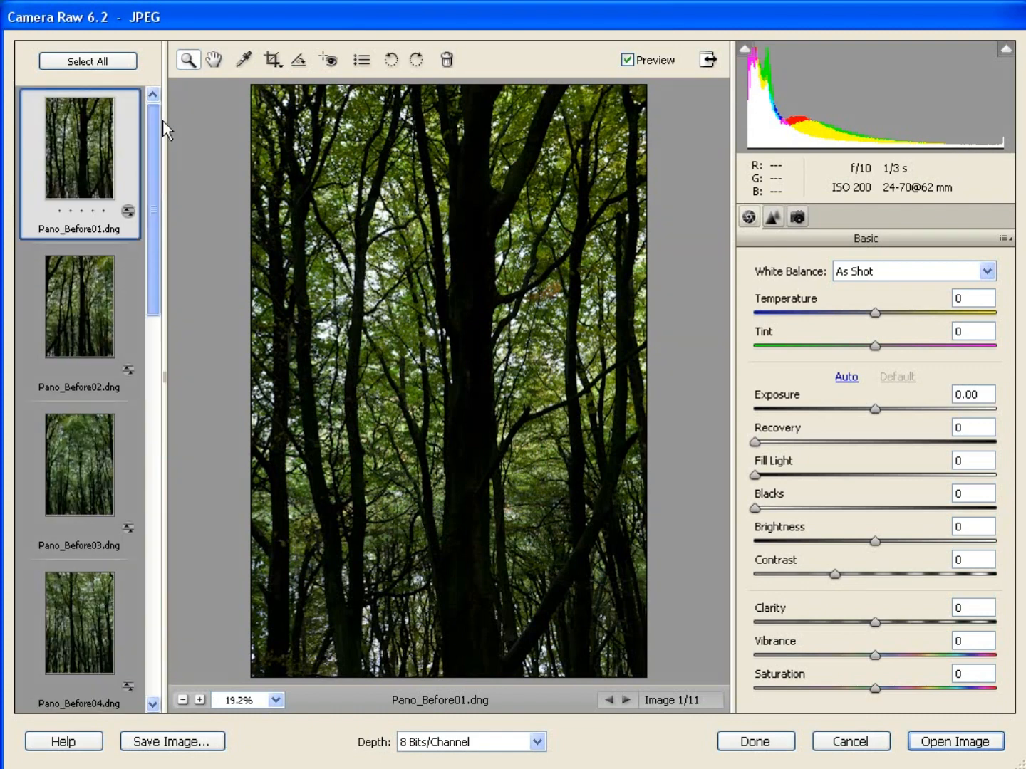
left_click_drag(162, 121, 156, 112)
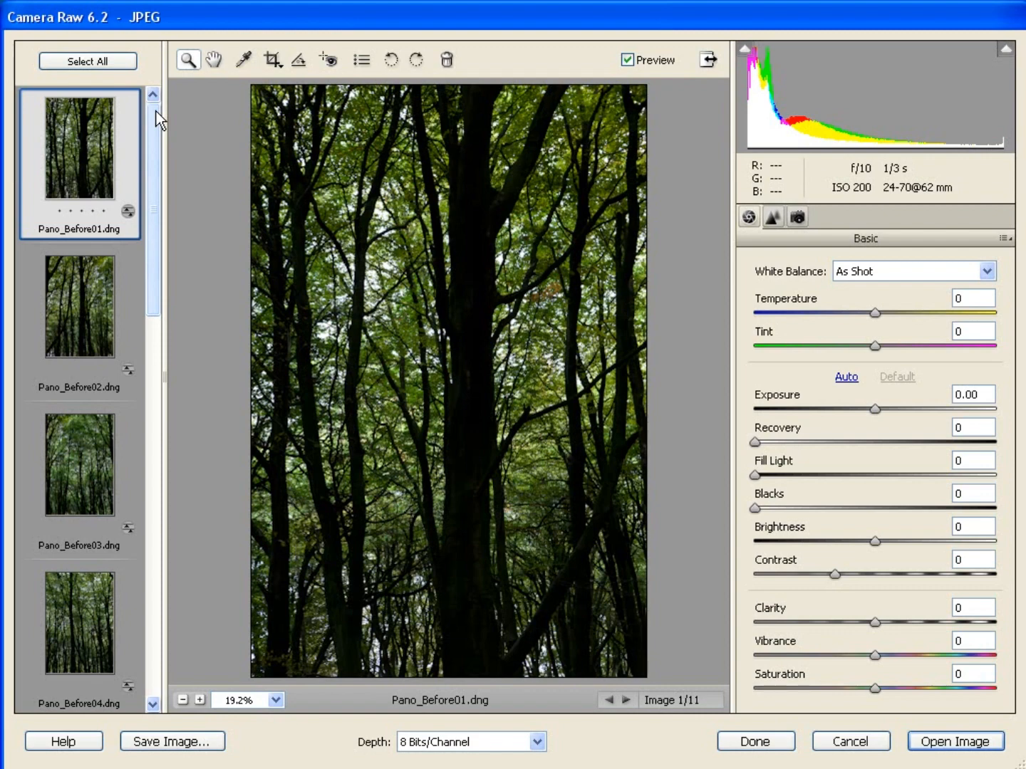
left_click_drag(156, 112, 160, 627)
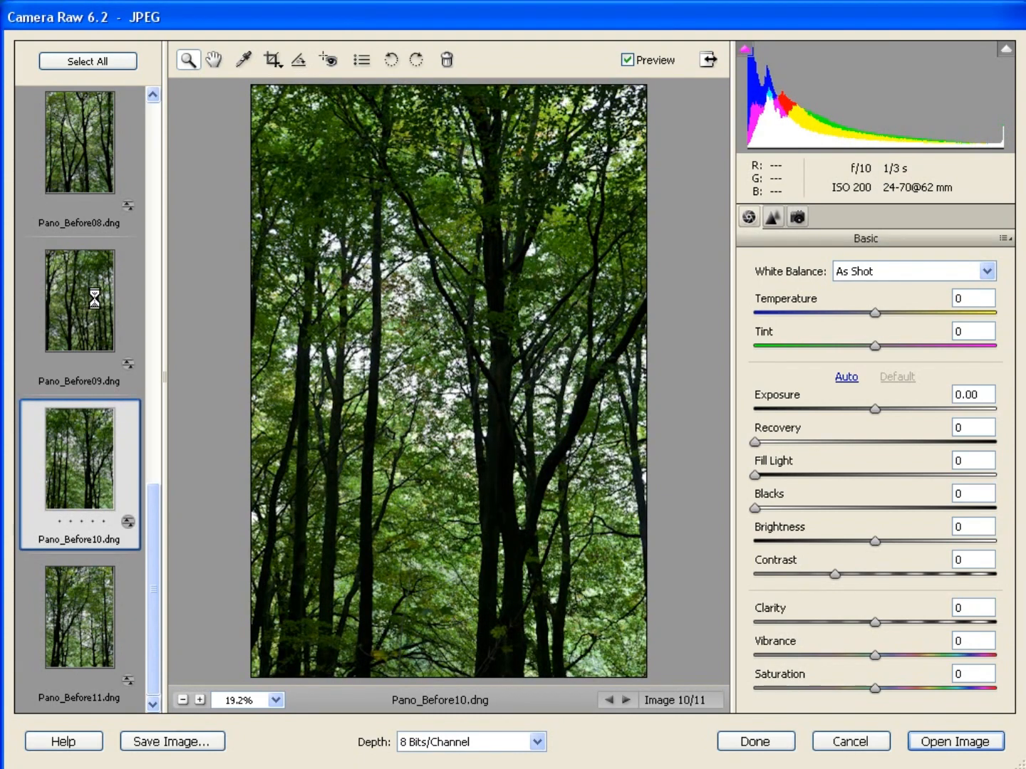
left_click(82, 295)
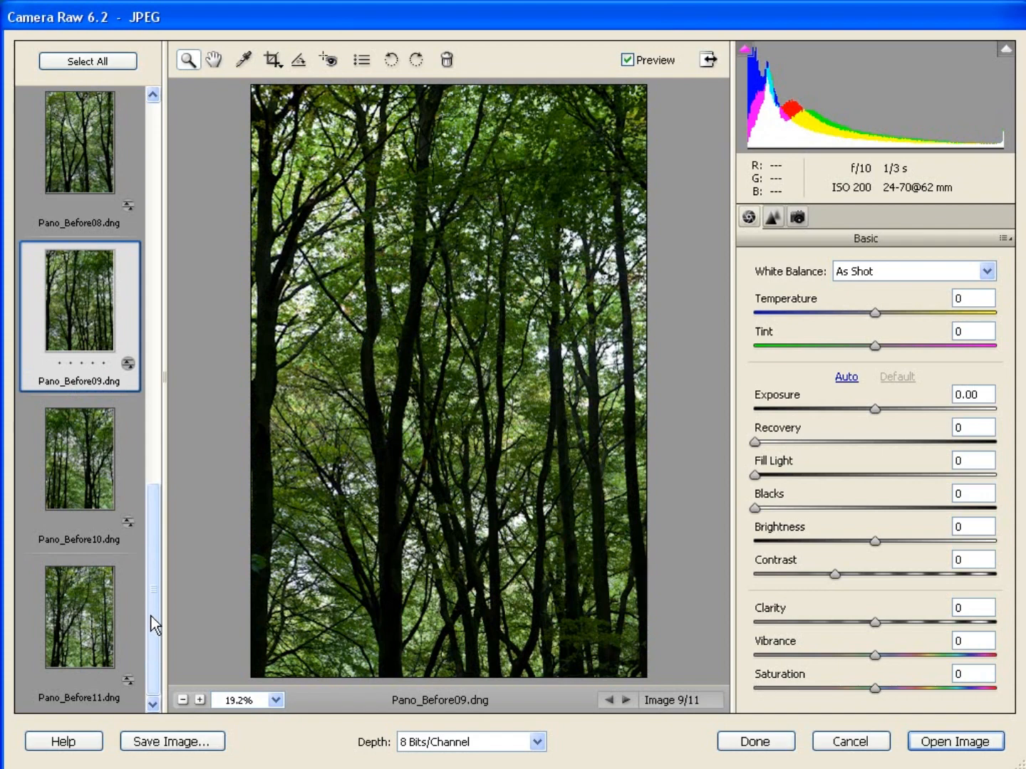
left_click_drag(151, 623, 162, 220)
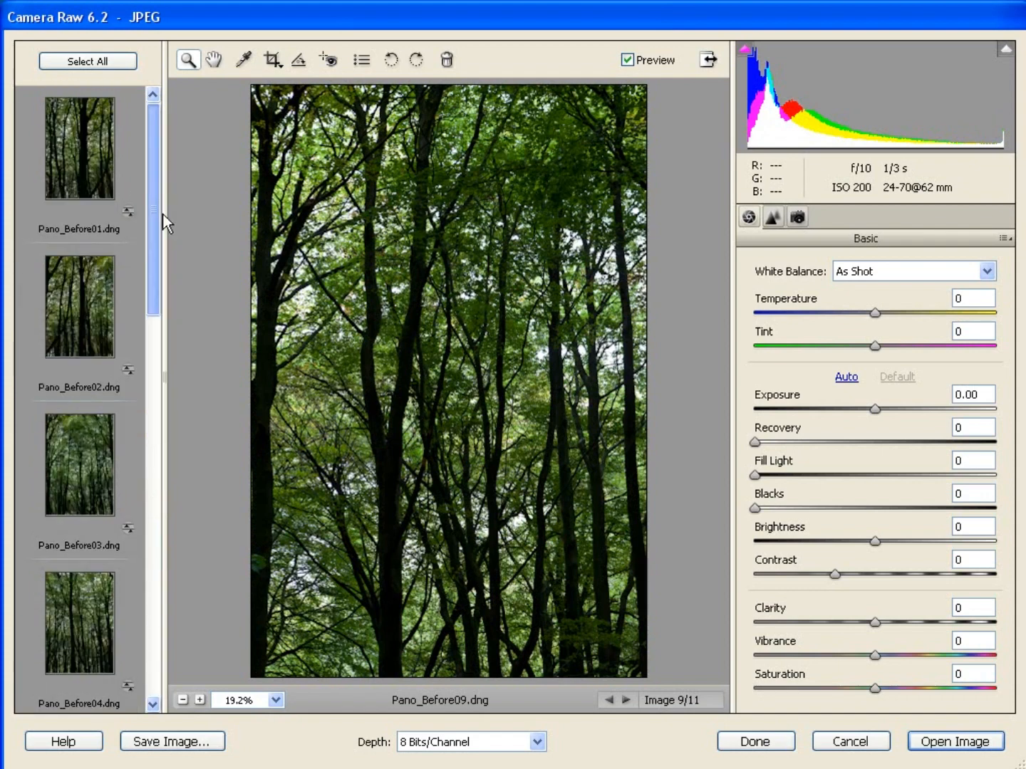
Preview Pano_Before01 with the shadow and highlight clipping warnings turned on
left_click(80, 160)
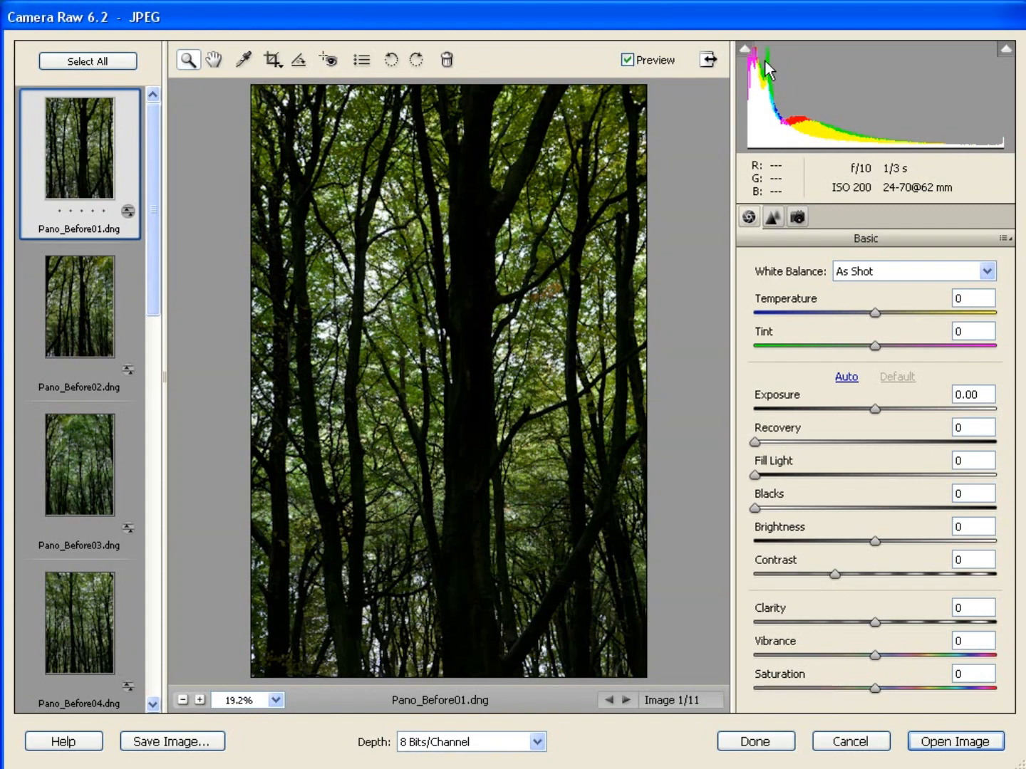
left_click(745, 48)
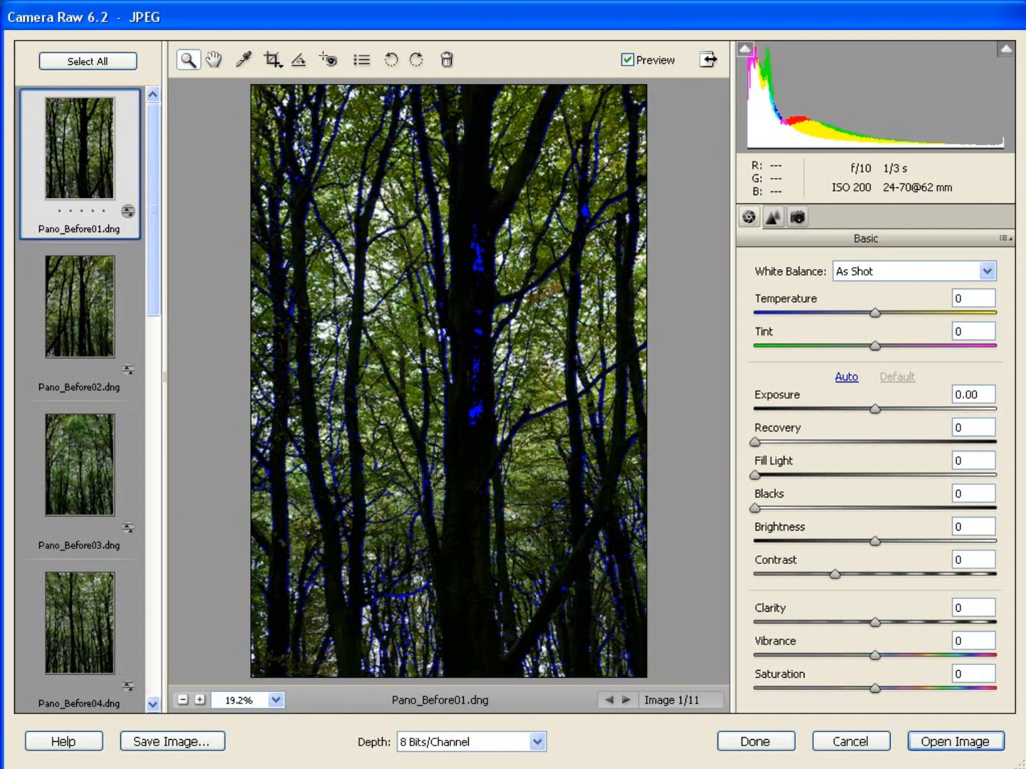
left_click(1006, 47)
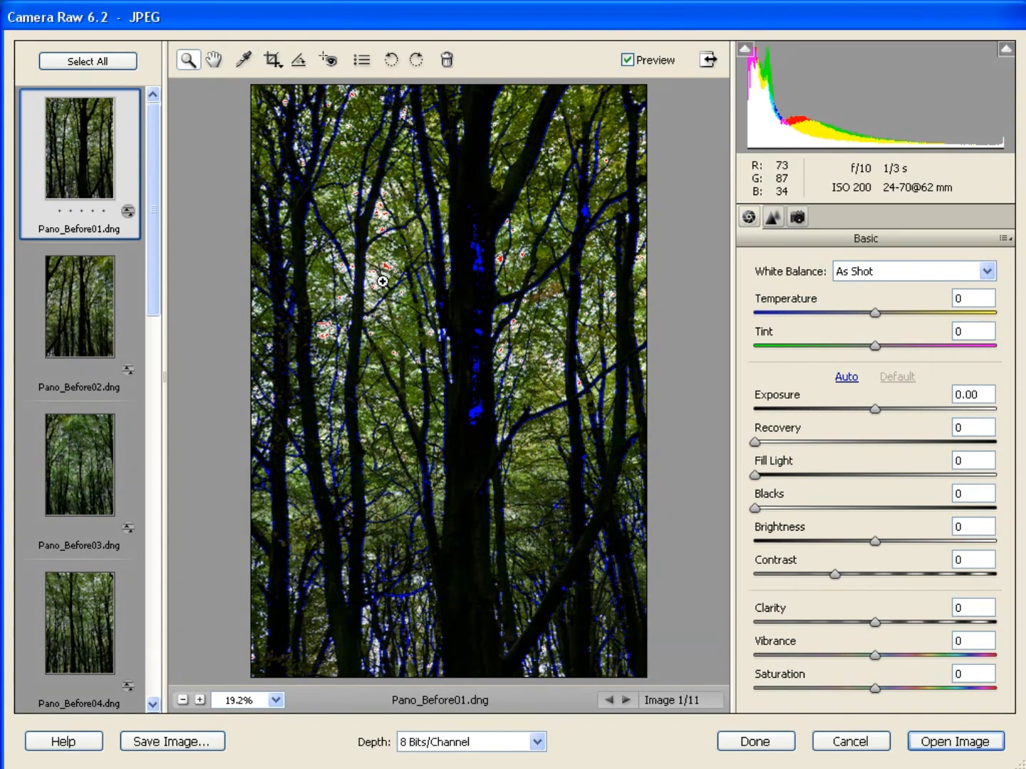
Select all eleven photos and set their Fill Light to 66 and Recovery to 54
left_click(75, 64)
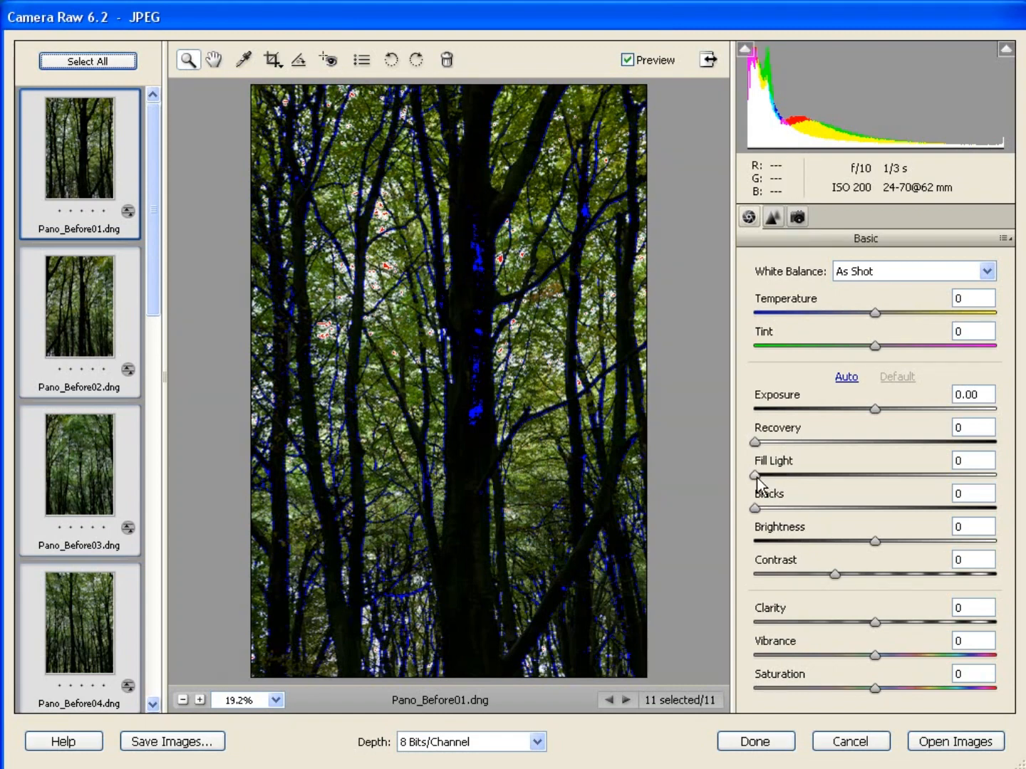
left_click_drag(755, 476, 908, 469)
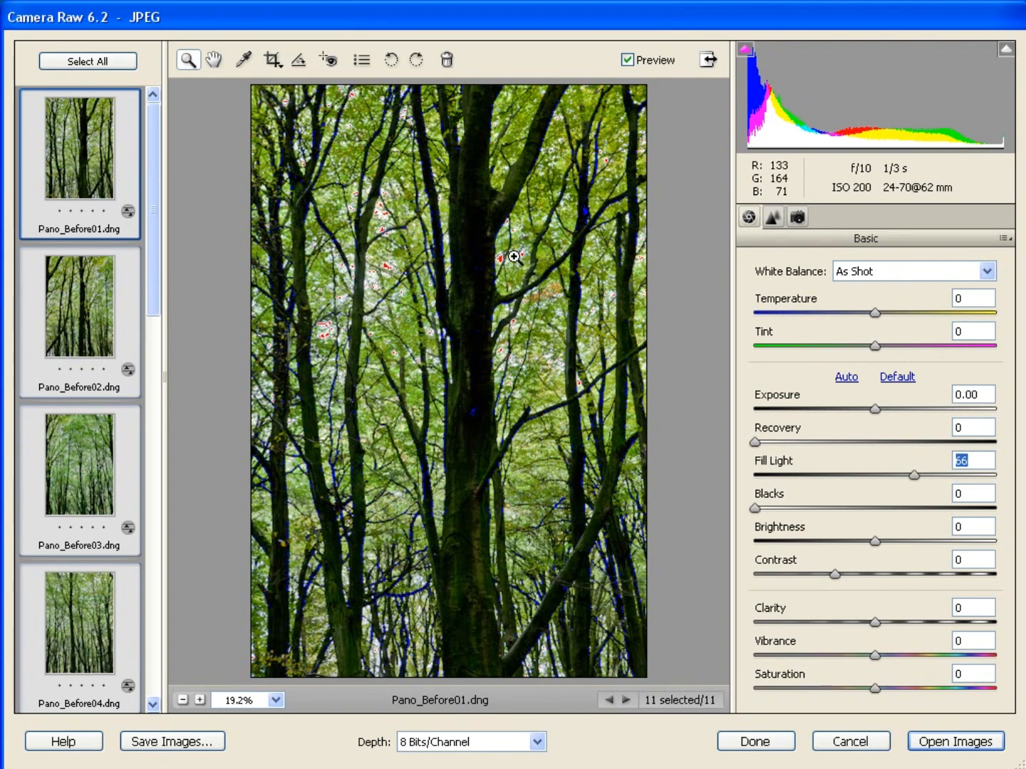
left_click(755, 443)
left_click_drag(755, 443, 884, 448)
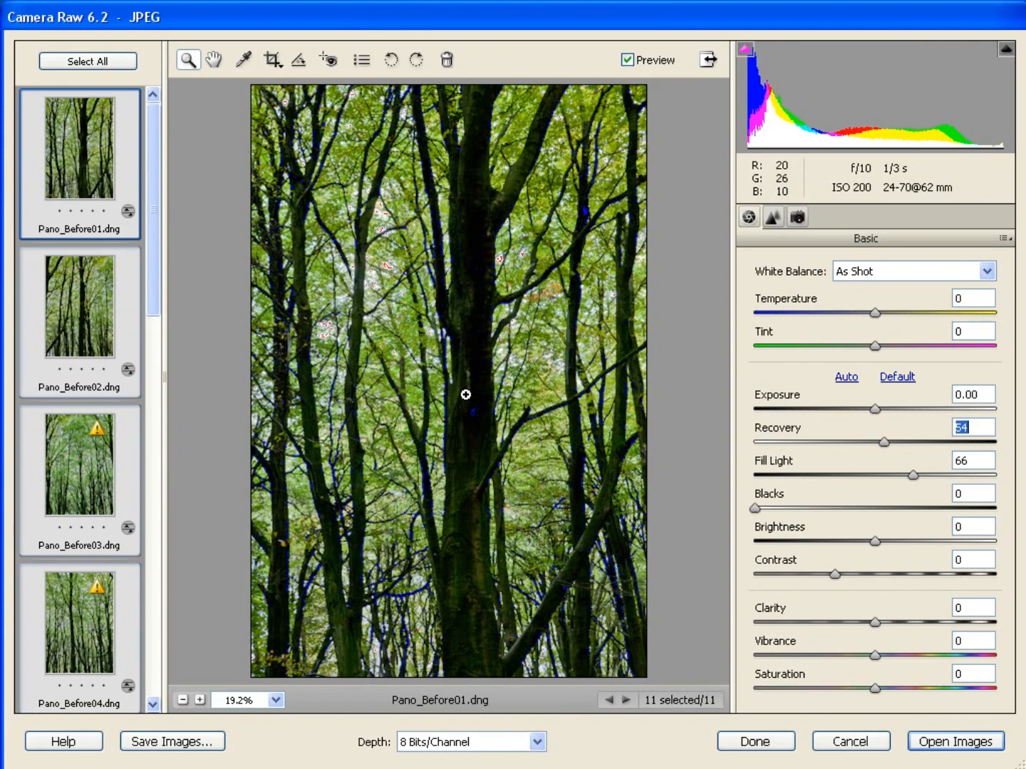
Set Fill Light to 67 for all selected photos and open them in the editor
double_click(958, 462)
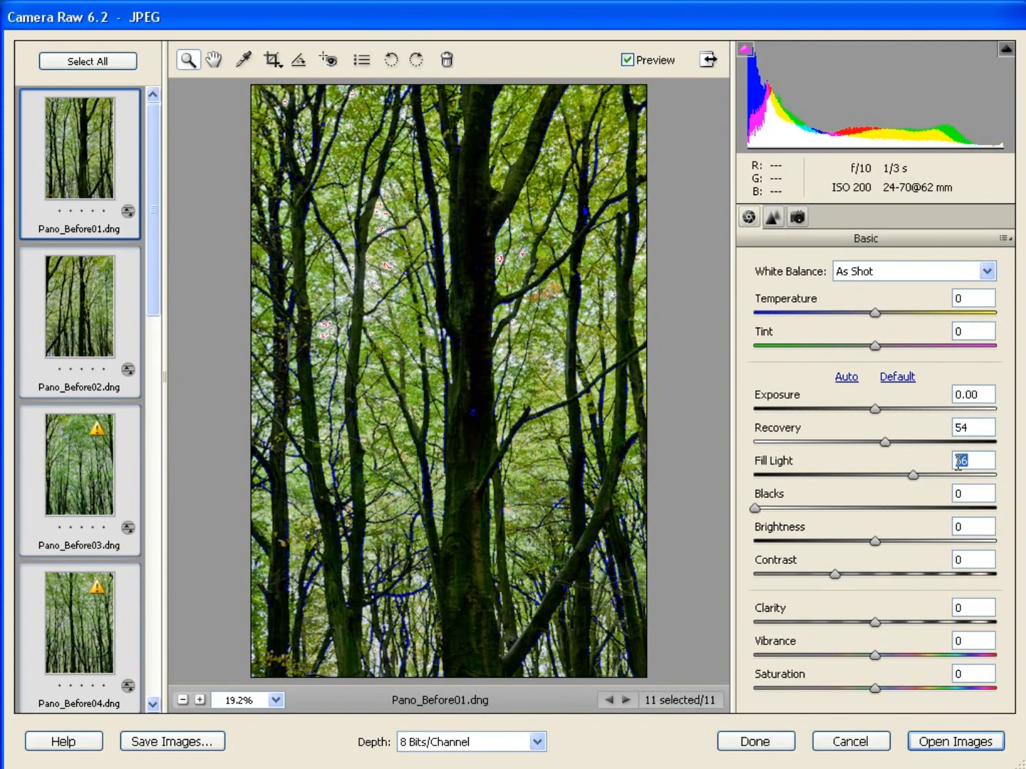
type("67")
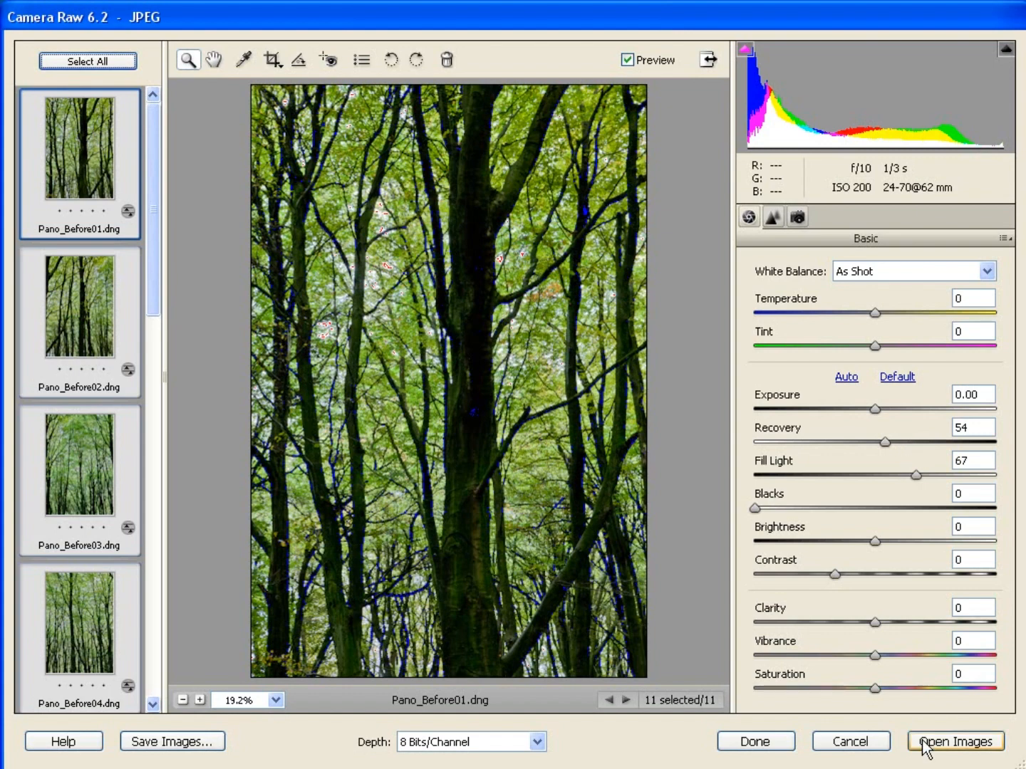
left_click(950, 745)
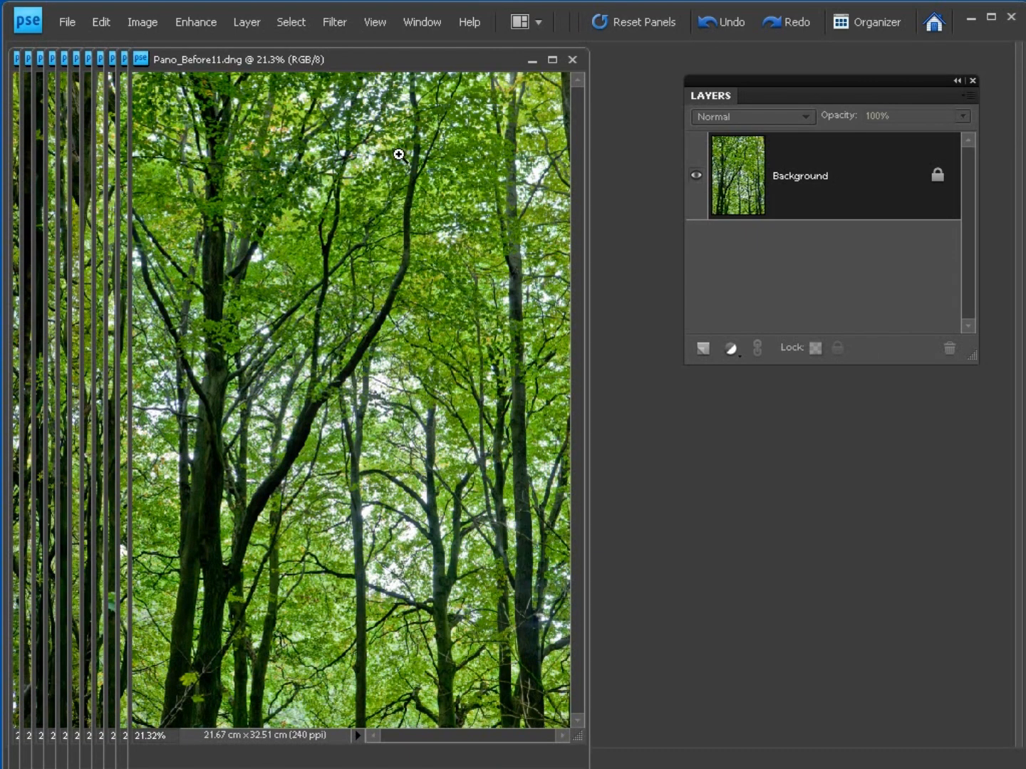
Merge all the open photos into a new Photomerge Panorama using the Auto layout
left_click(64, 18)
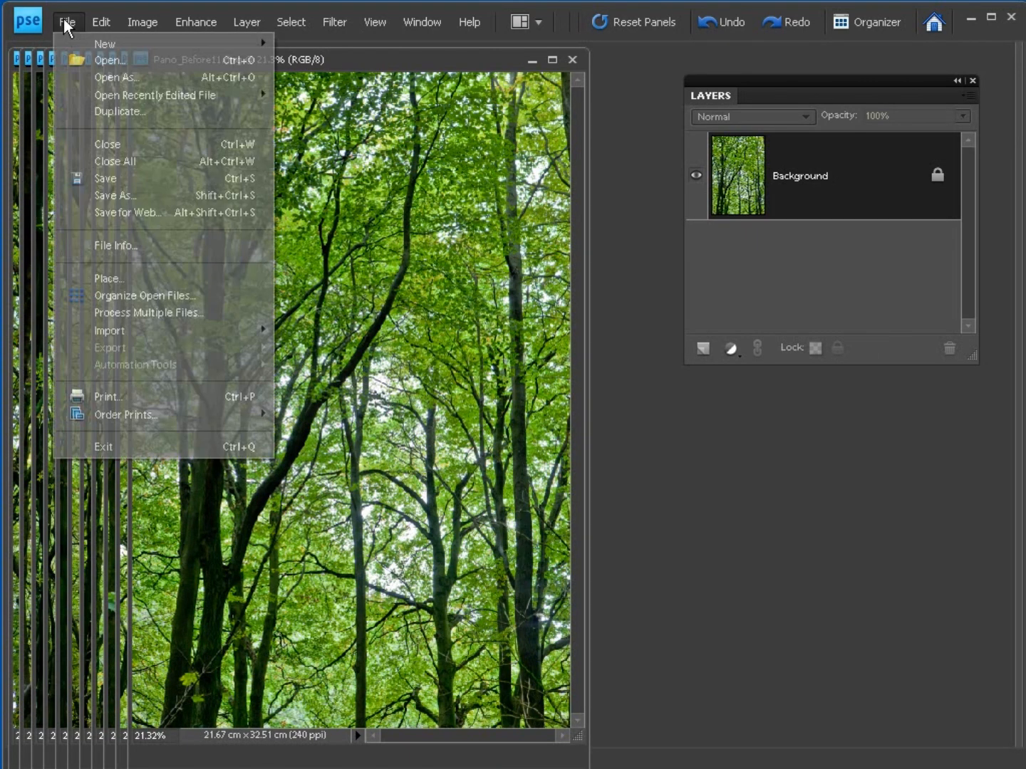
mouse_move(71, 42)
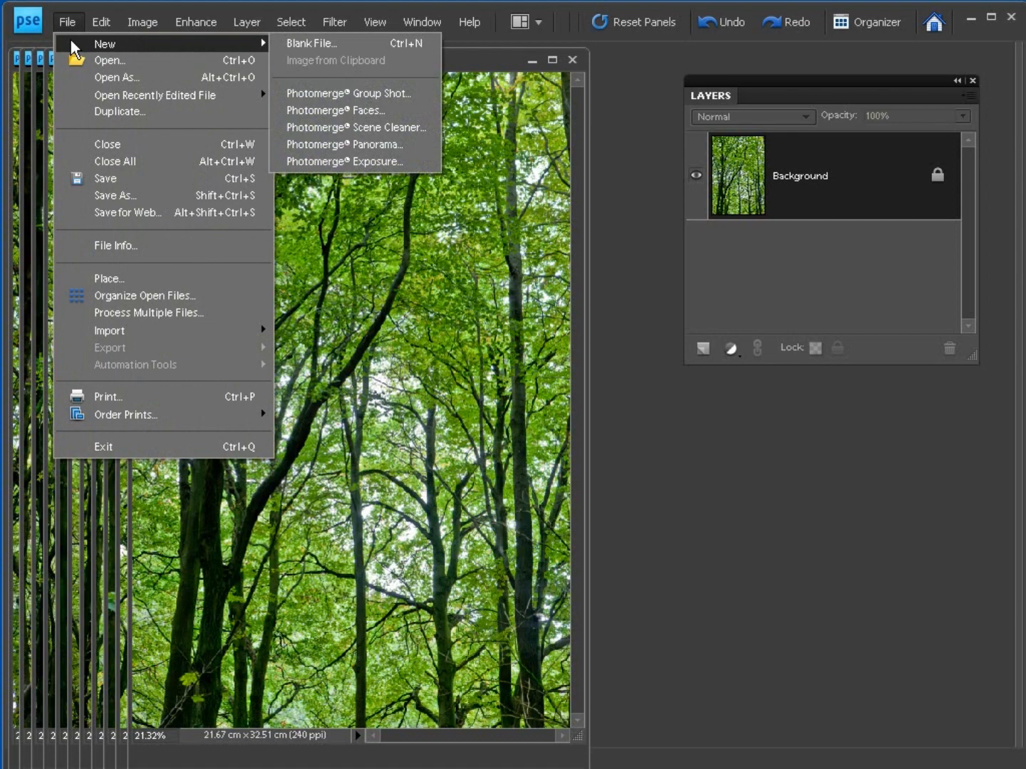
left_click(401, 144)
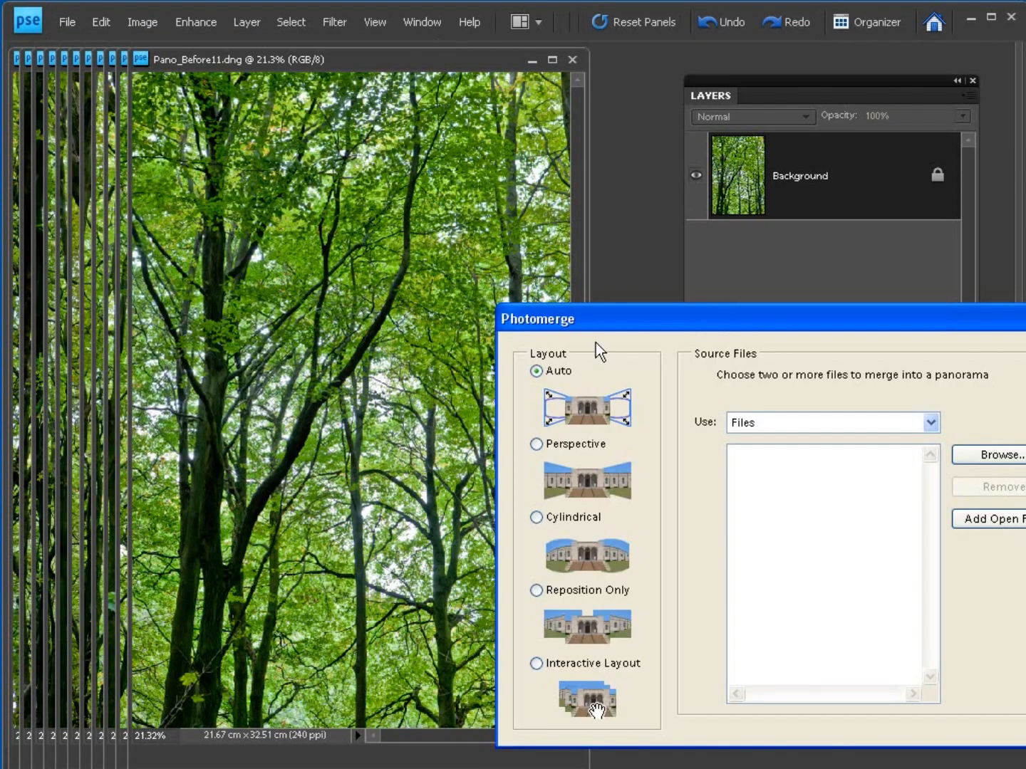
left_click_drag(588, 318, 258, 123)
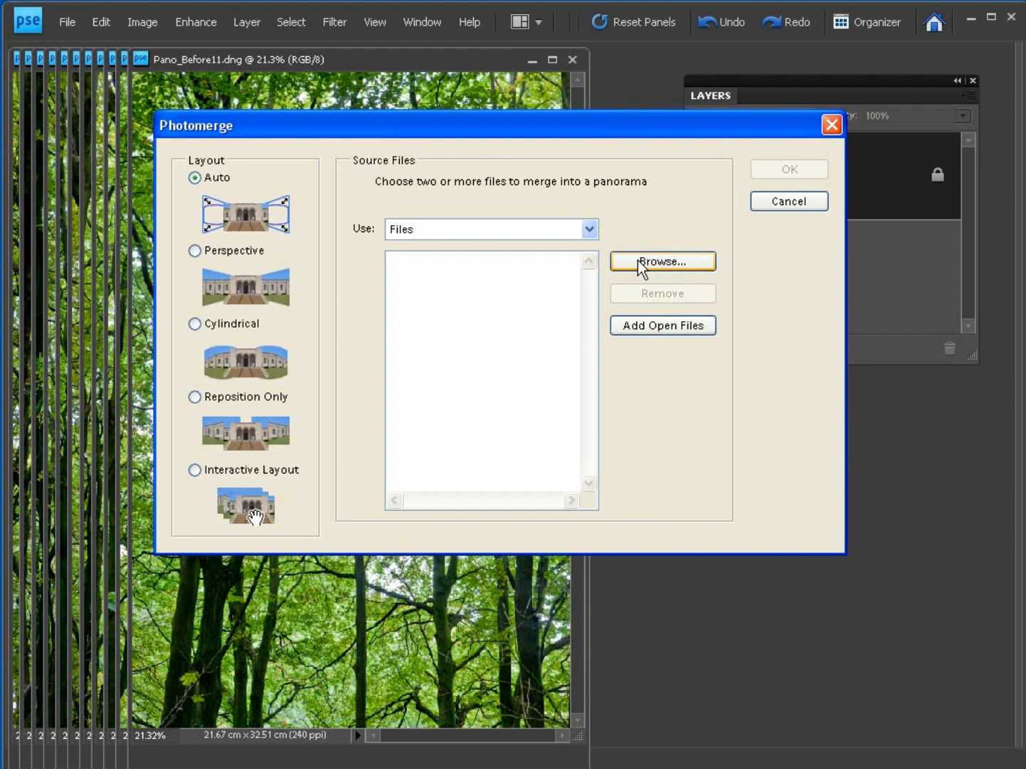
left_click(644, 325)
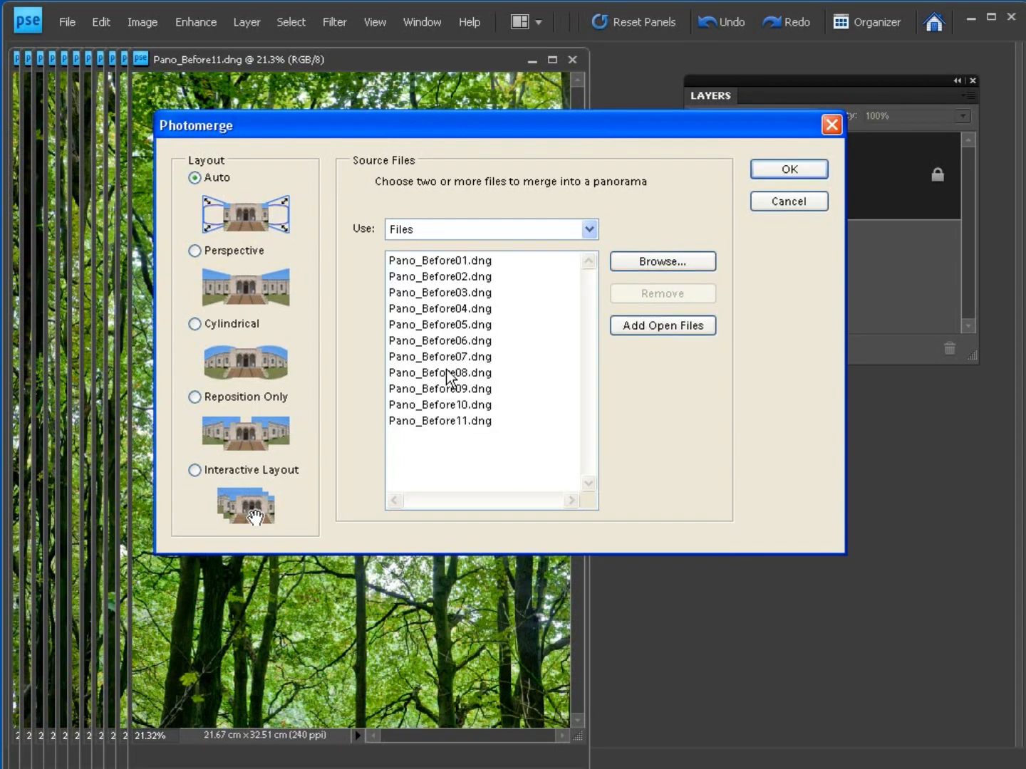
key("alt")
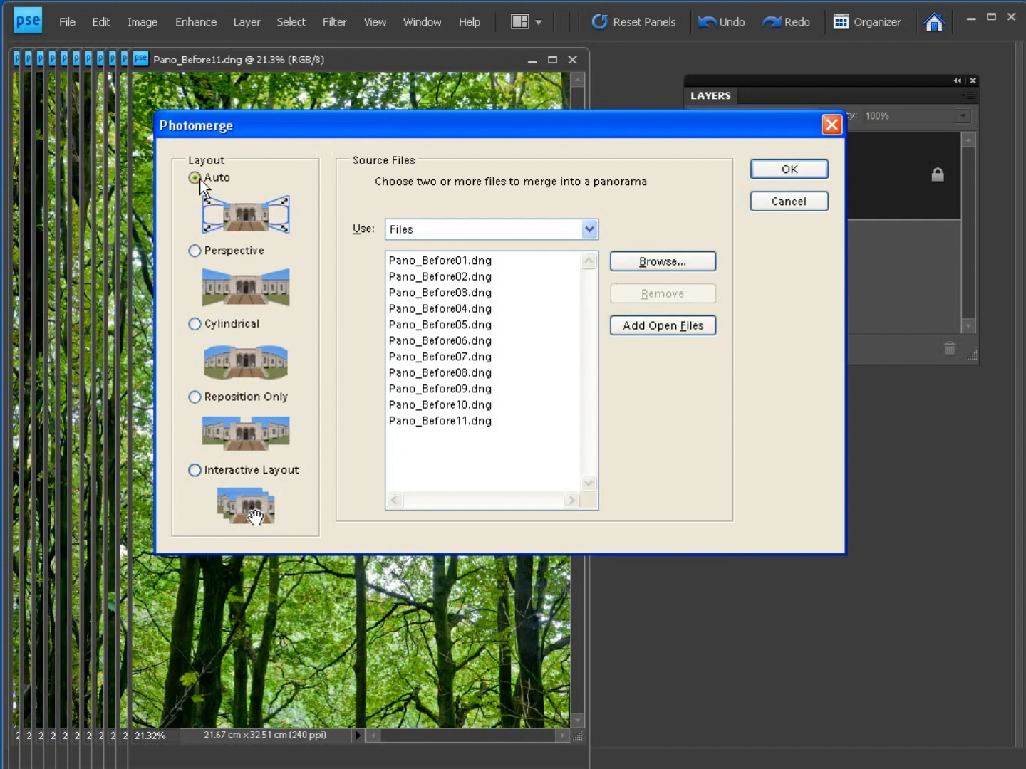
left_click(786, 173)
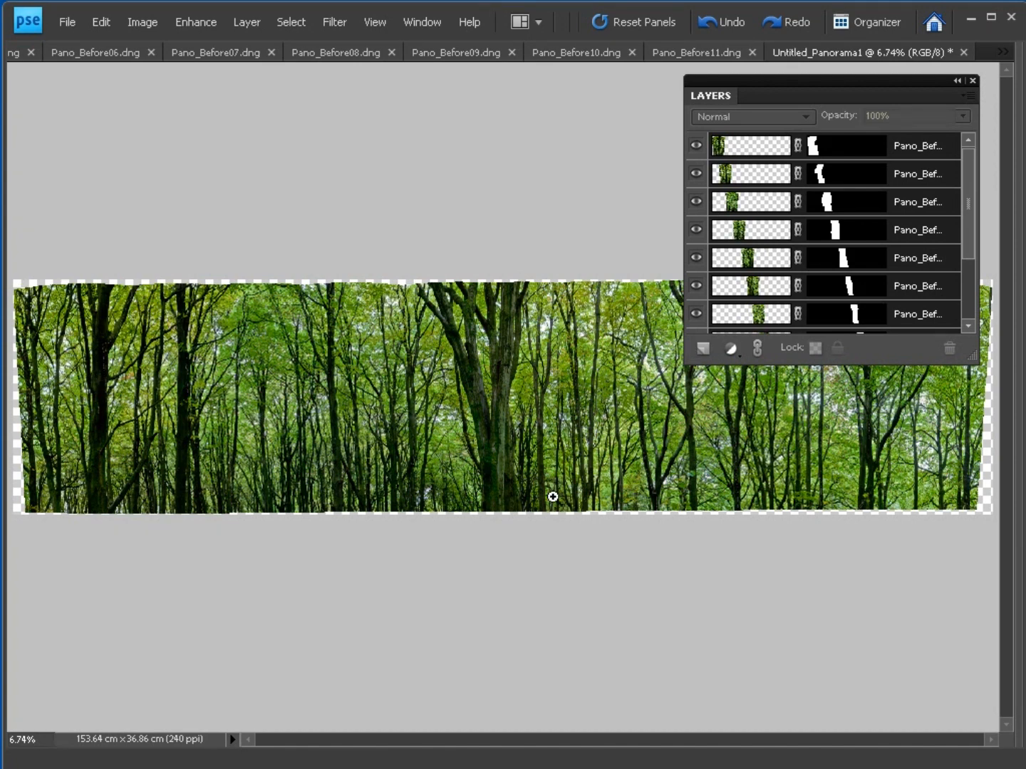
Hide and show the fourth and sixth panorama layers in turn to inspect which part each contributes
left_click(695, 231)
left_click(696, 231)
left_click(696, 285)
left_click(696, 285)
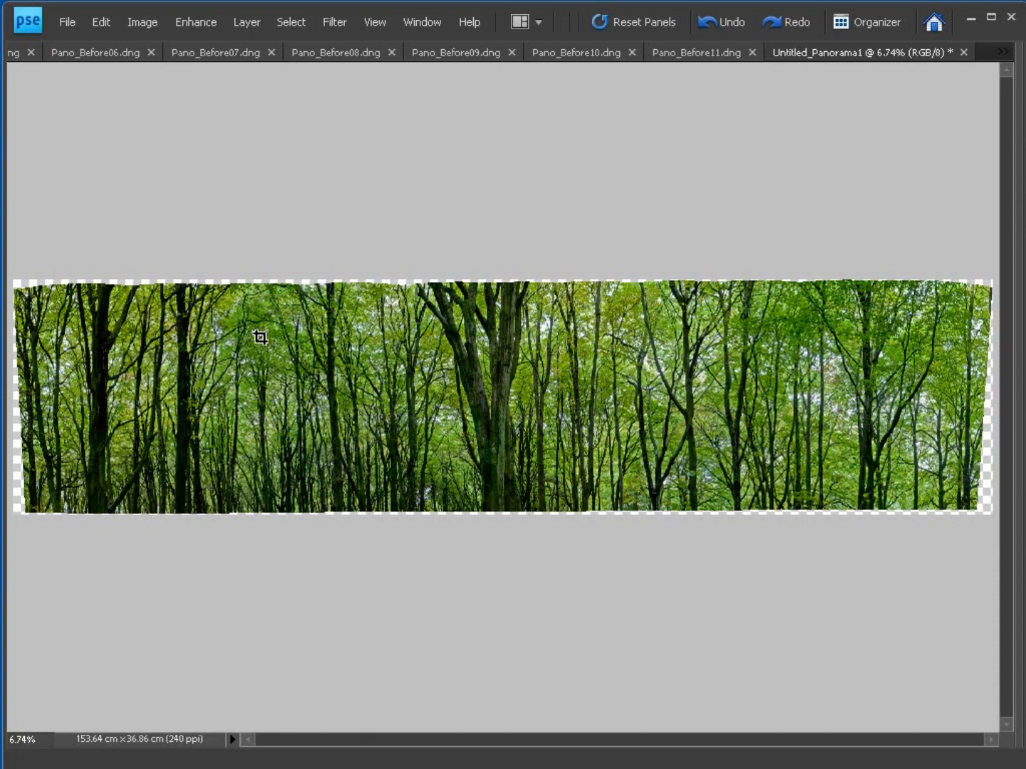
Crop away the panorama's transparent edges with the Crop tool in two passes, down to about 147.84 × 32.85 cm
key("Tab")
left_click(200, 413)
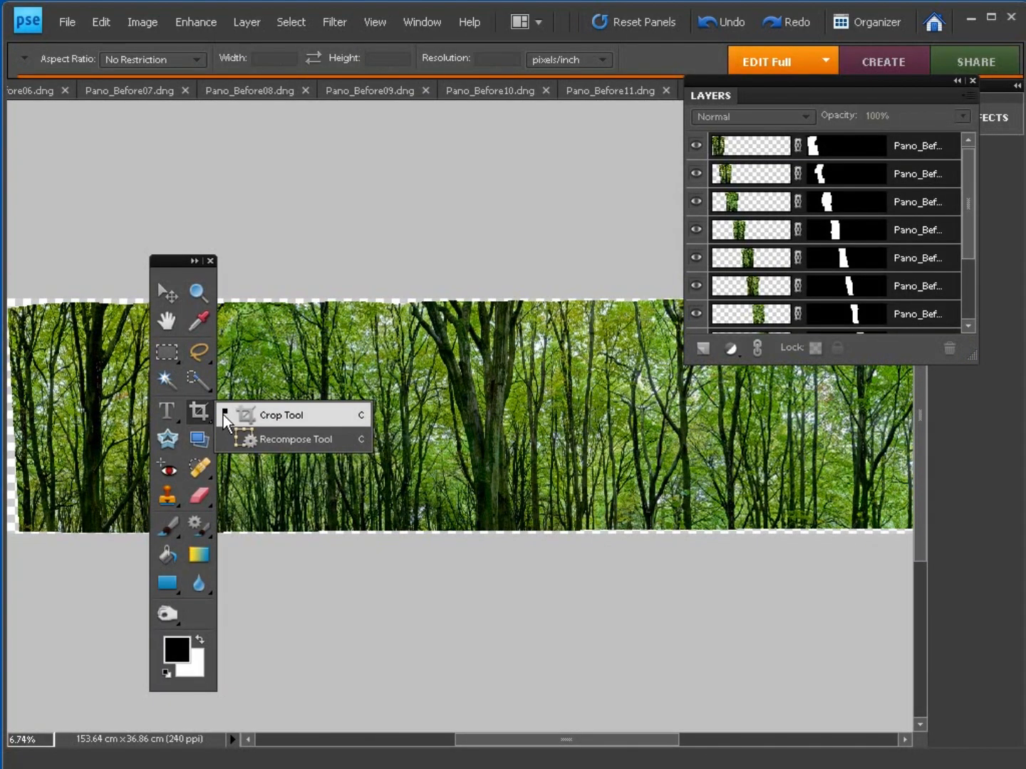
left_click(225, 420)
key("Tab")
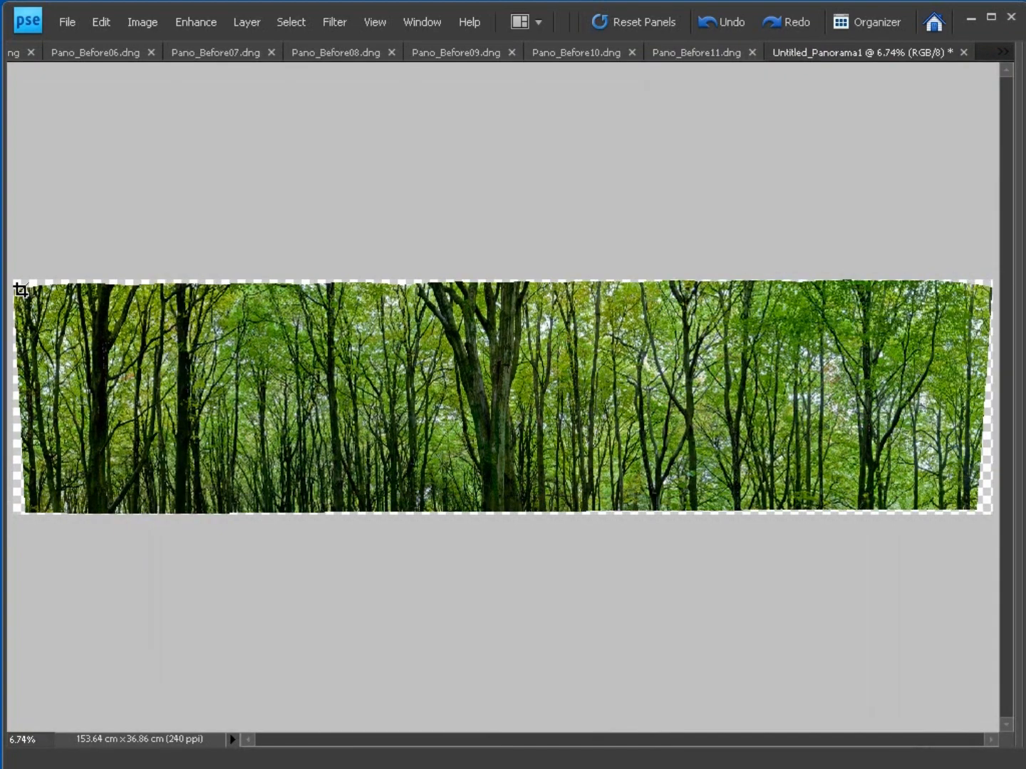
left_click_drag(22, 290, 972, 510)
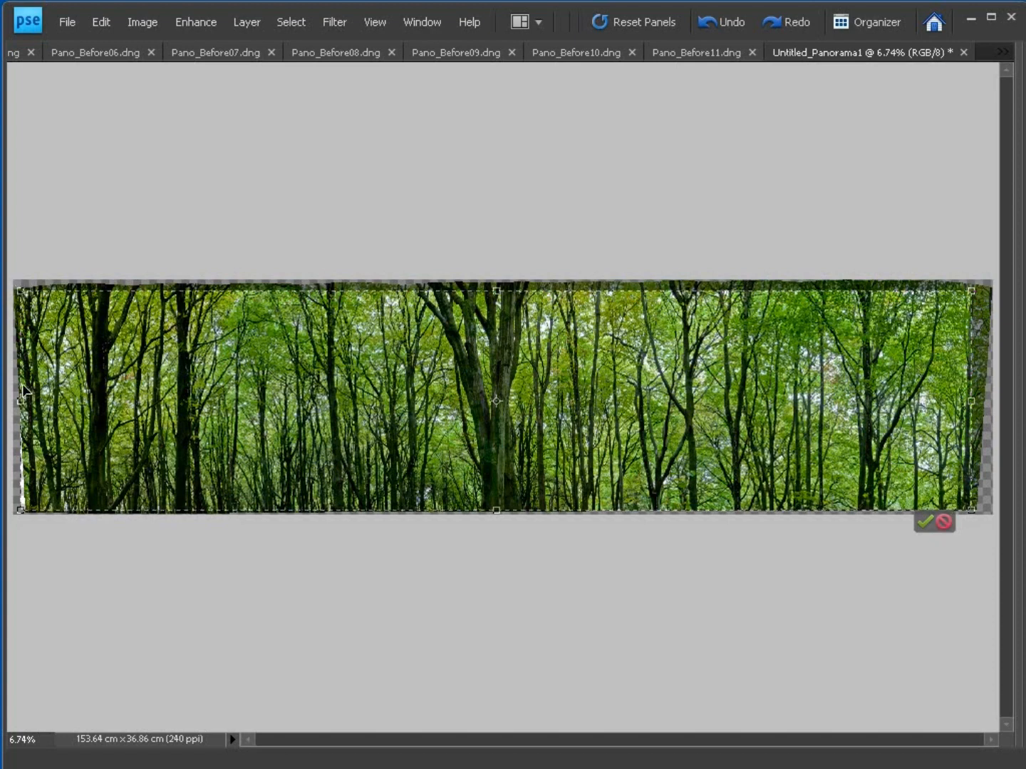
left_click_drag(20, 401, 28, 400)
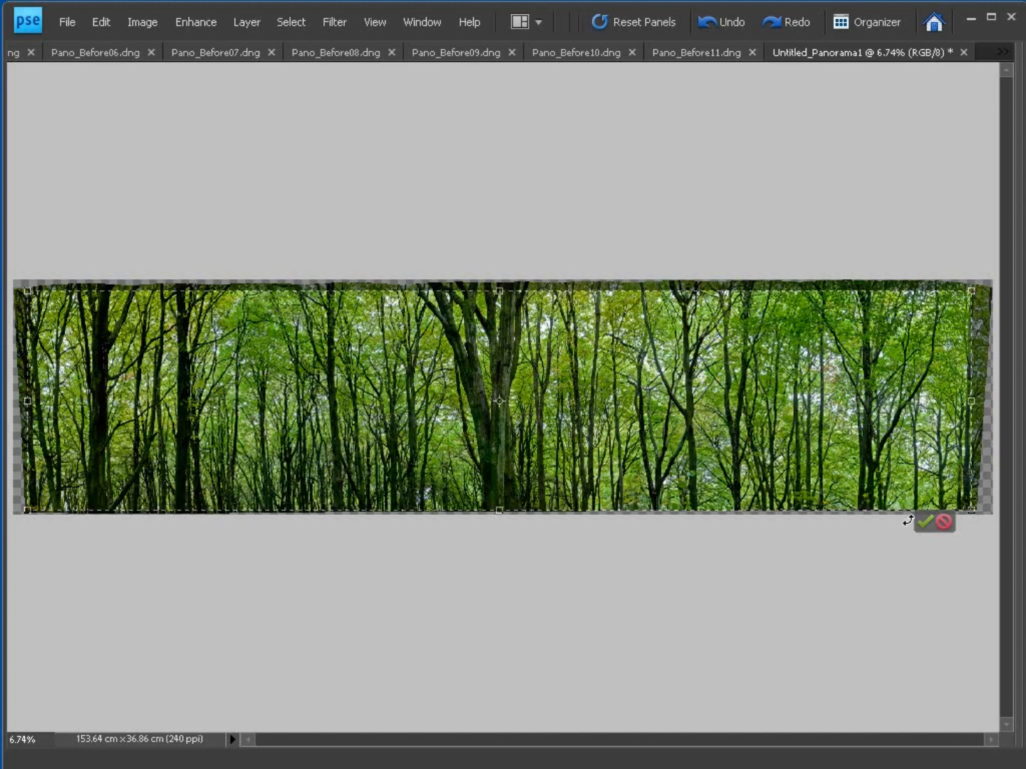
left_click(925, 521)
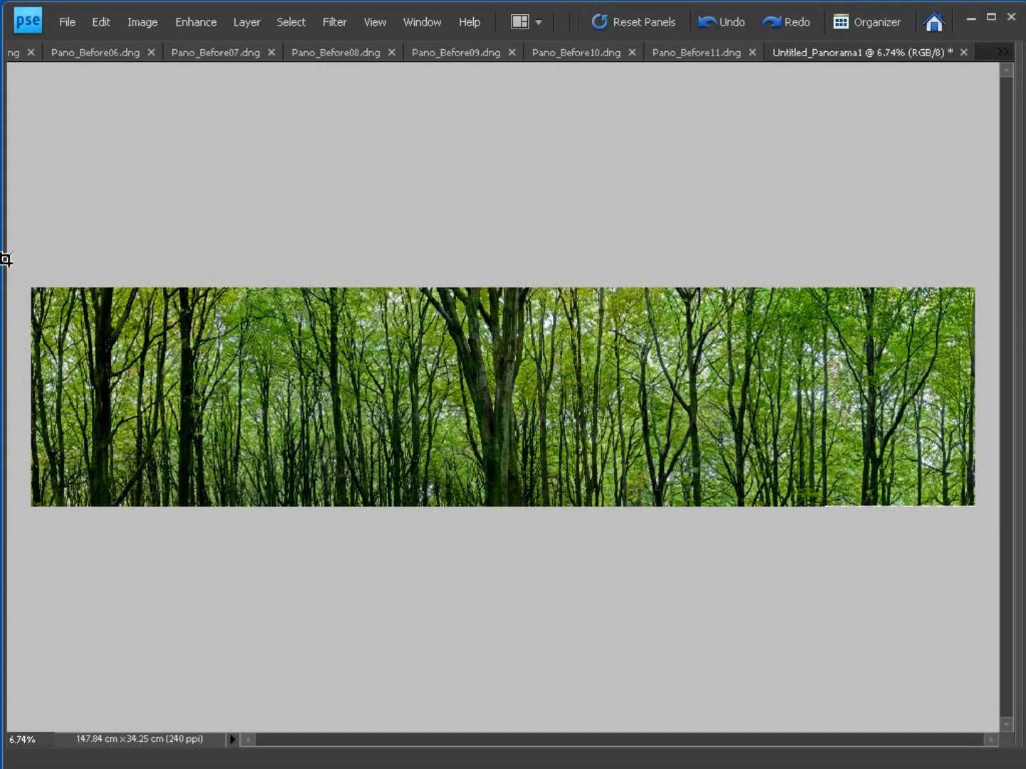
left_click_drag(5, 255, 982, 497)
key("Return")
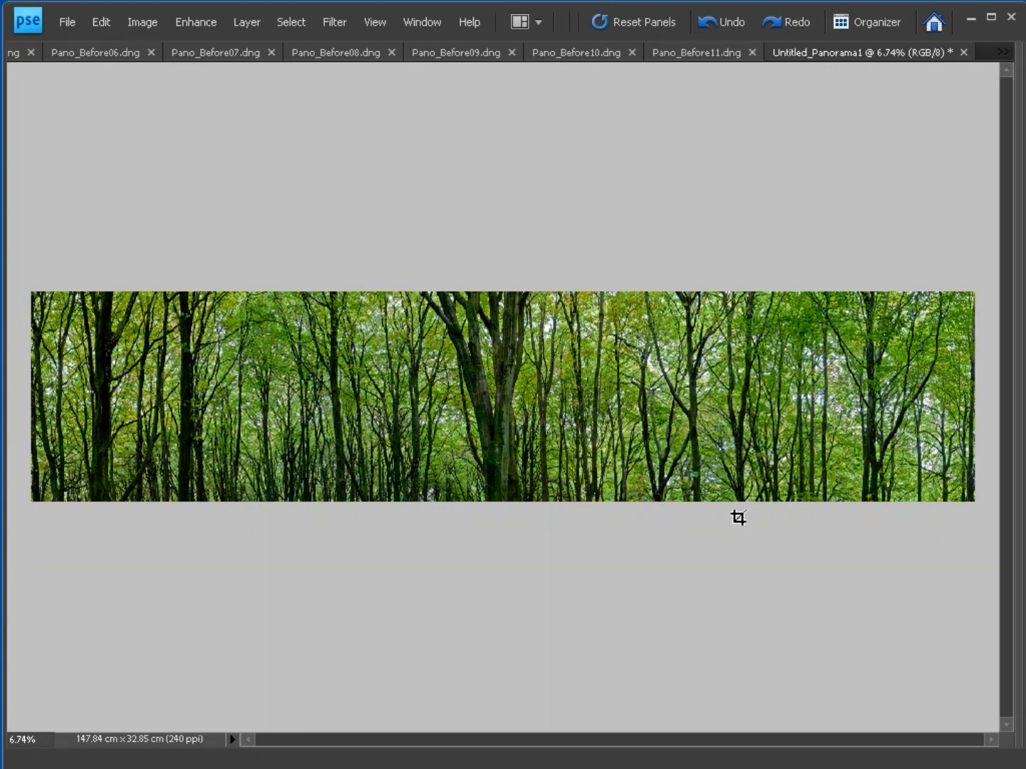
Add a Levels adjustment layer above the panorama layers with the black input at 8 and the white input at 241
key("Tab")
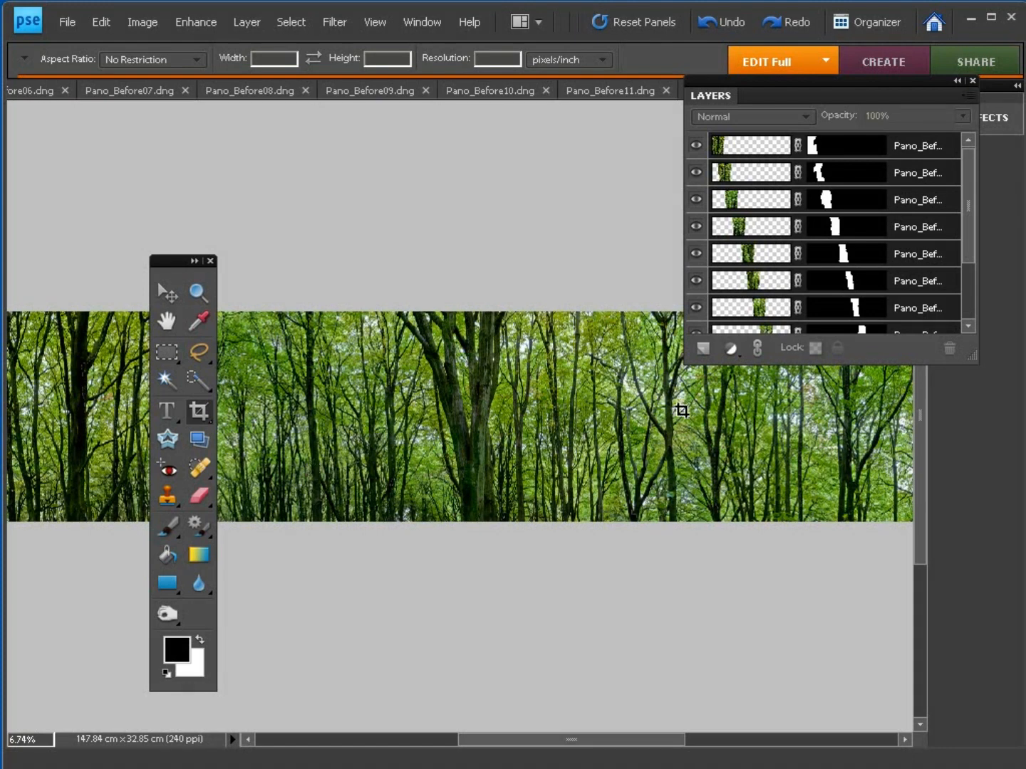
left_click(728, 349)
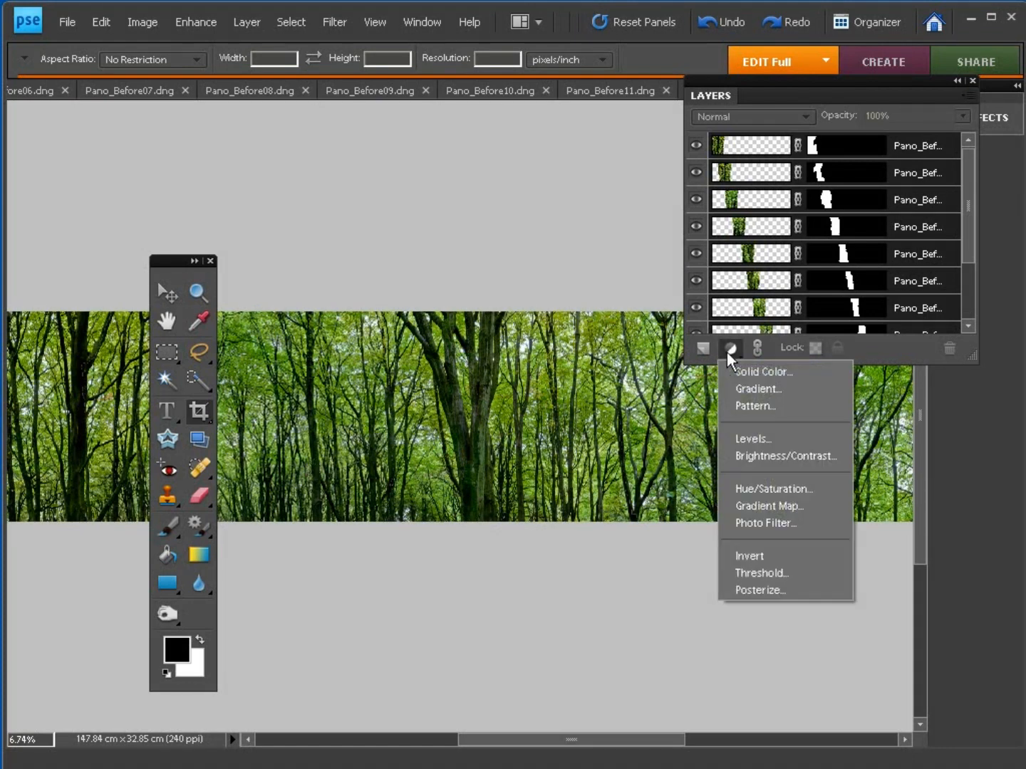
left_click(733, 438)
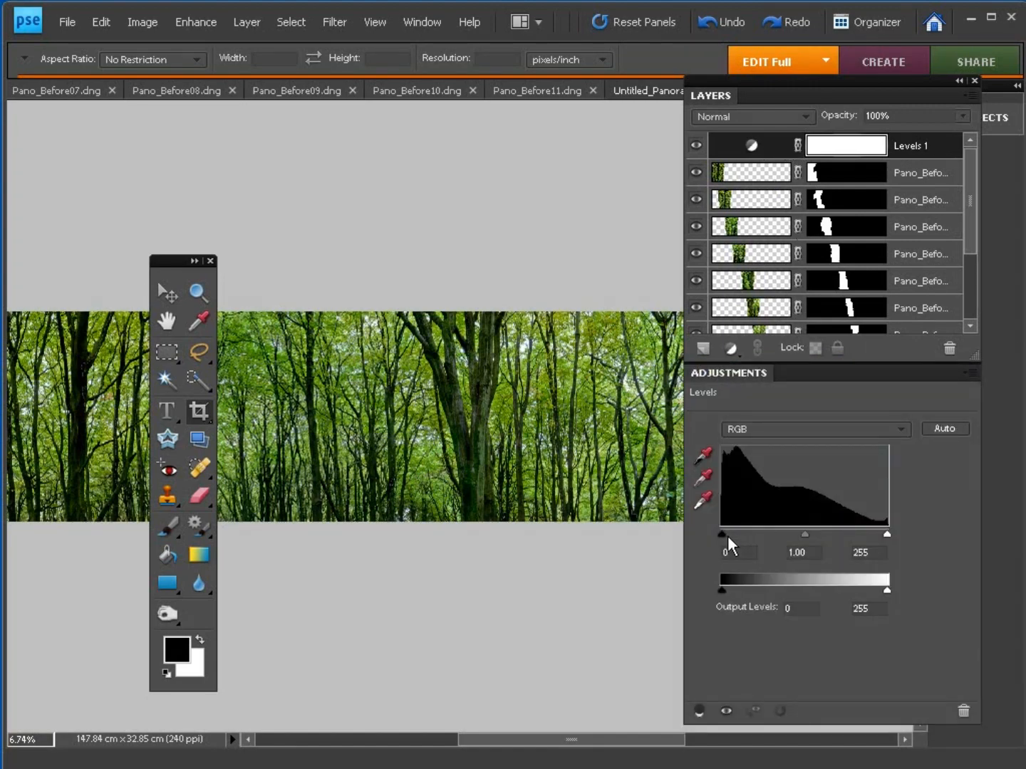
left_click_drag(720, 532, 725, 531)
left_click_drag(886, 539, 878, 536)
Compare the panorama with the Levels layer hidden and shown, and flatten all the layers into one Background
left_click(696, 148)
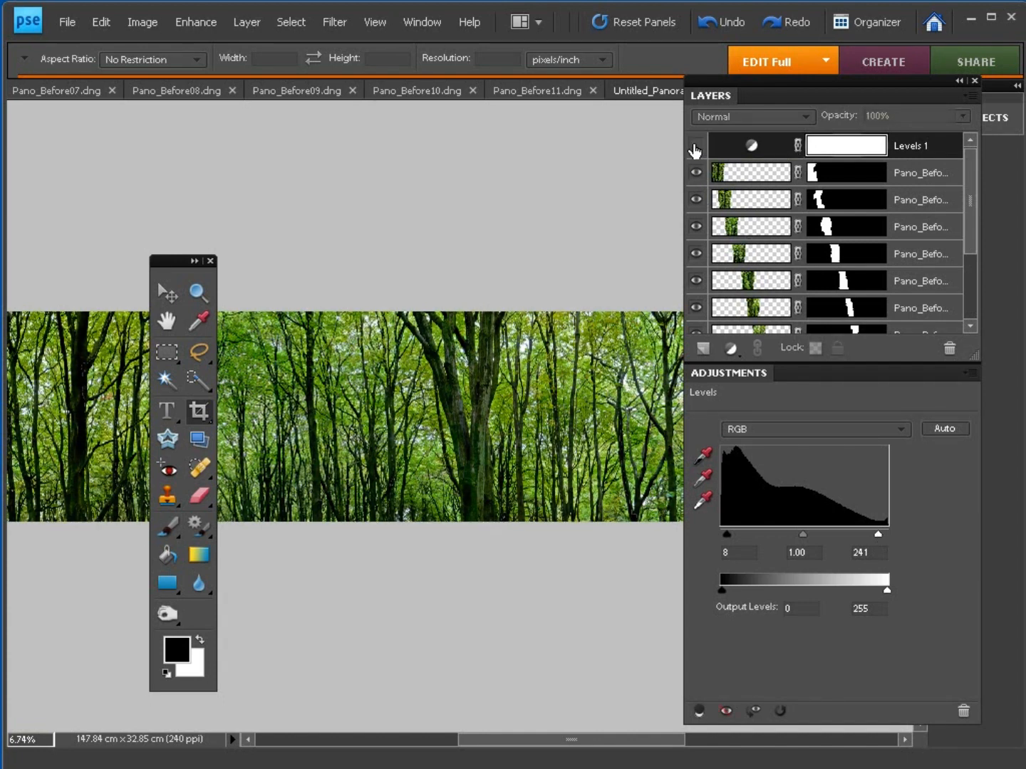
left_click(695, 148)
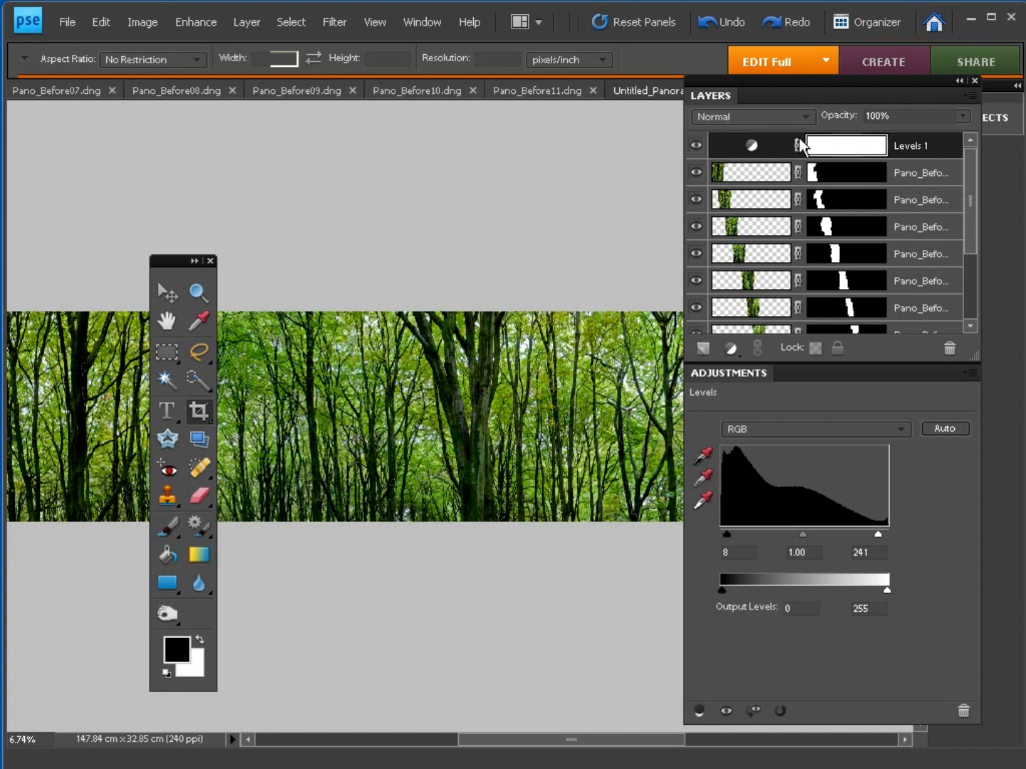
left_click(246, 24)
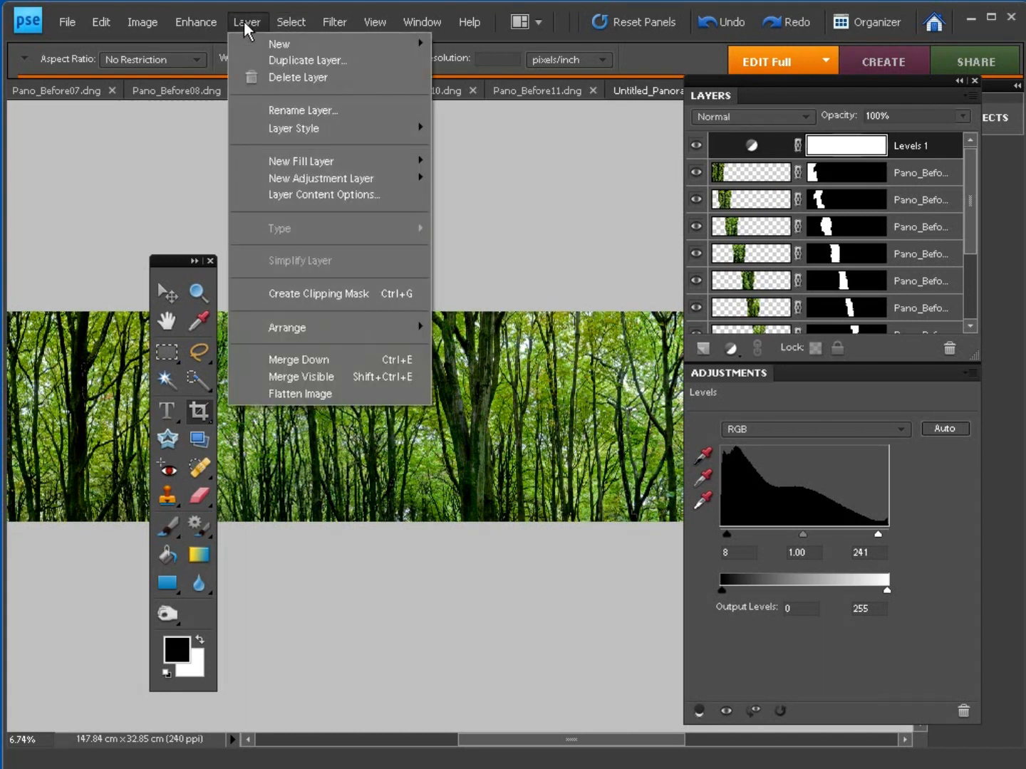
left_click(311, 394)
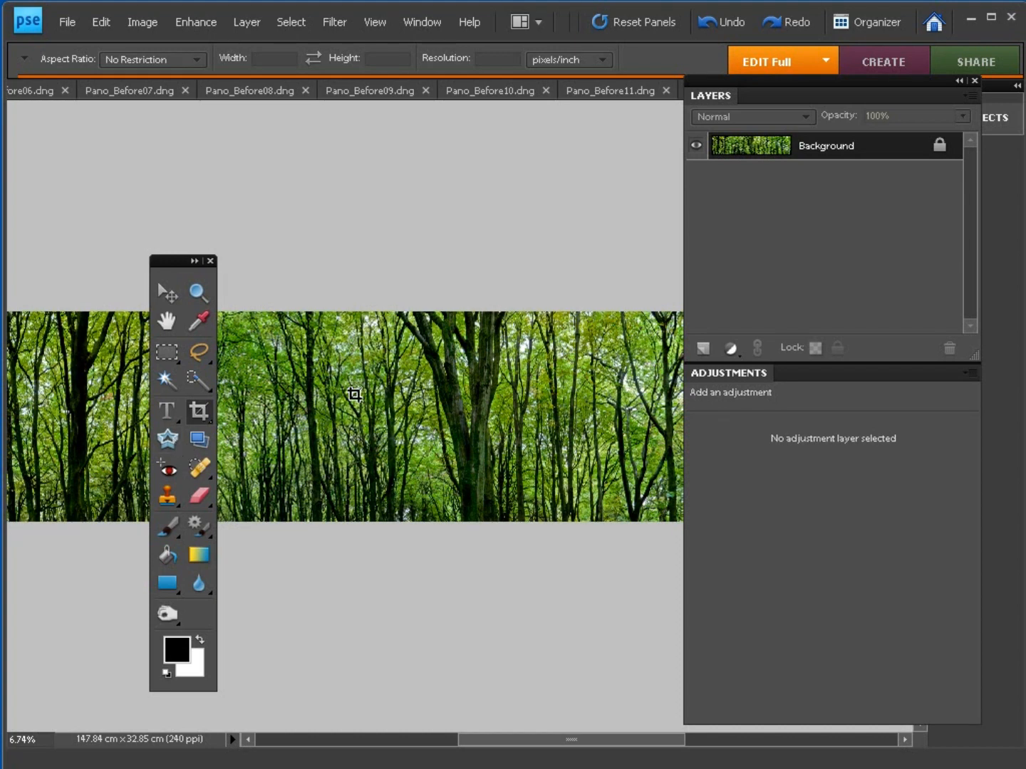
Darken the large tree trunks in the left part of the panorama using the Burn tool with range Shadows and exposure 9%
left_click(135, 503)
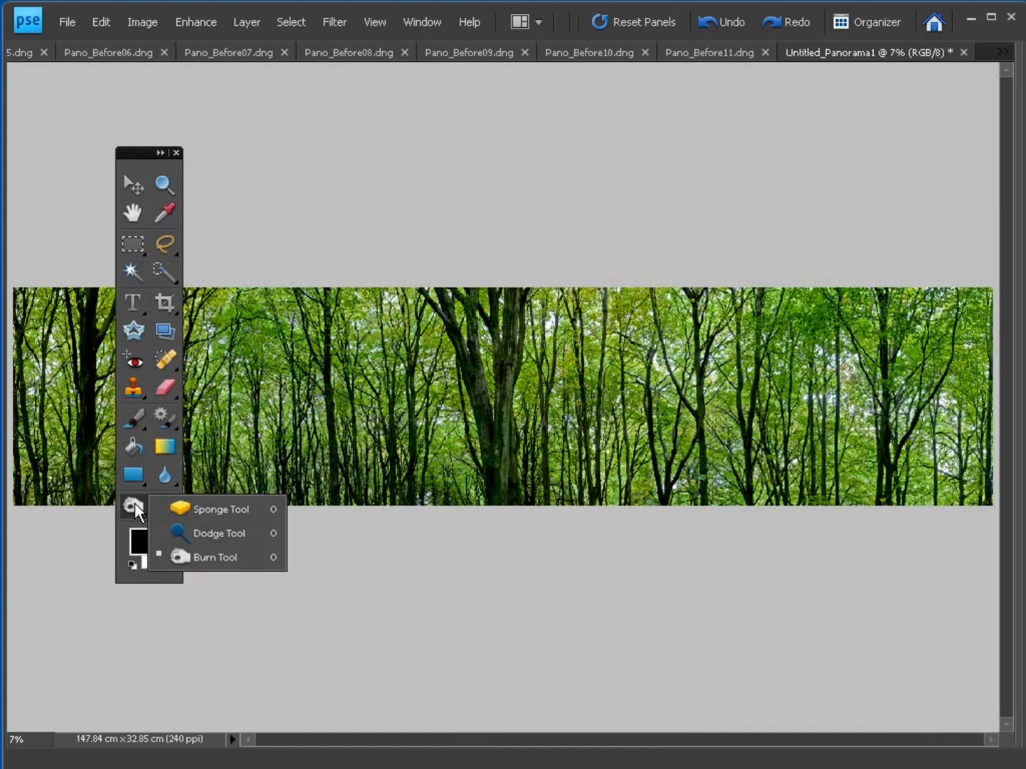
left_click(243, 557)
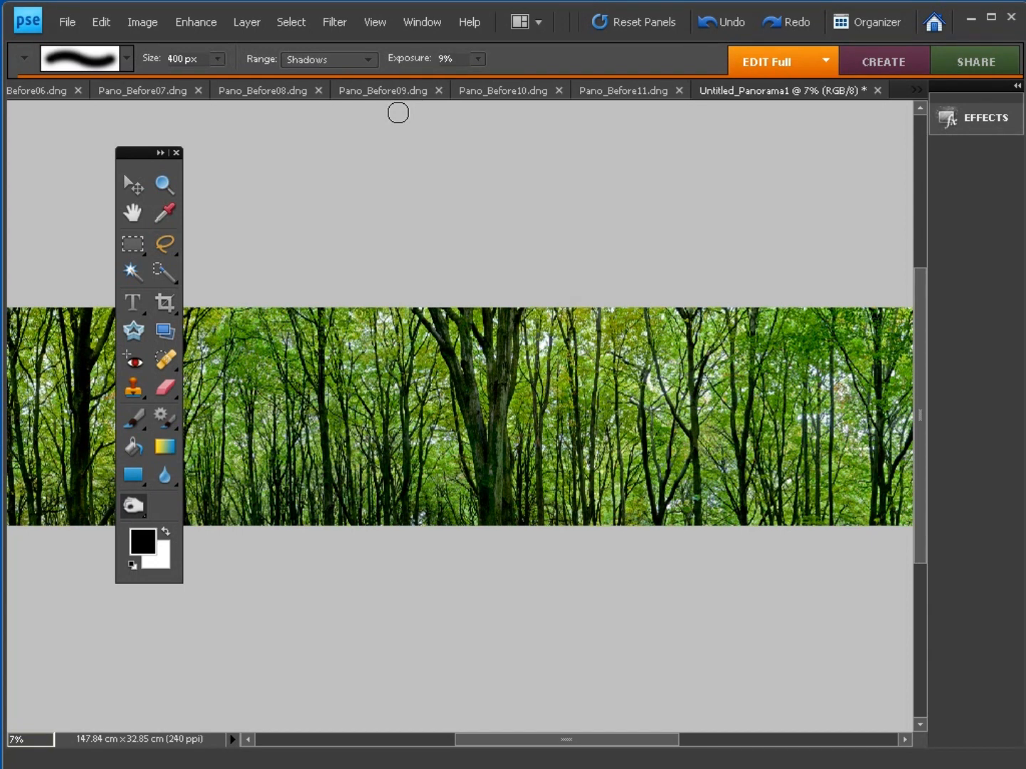
key("Tab")
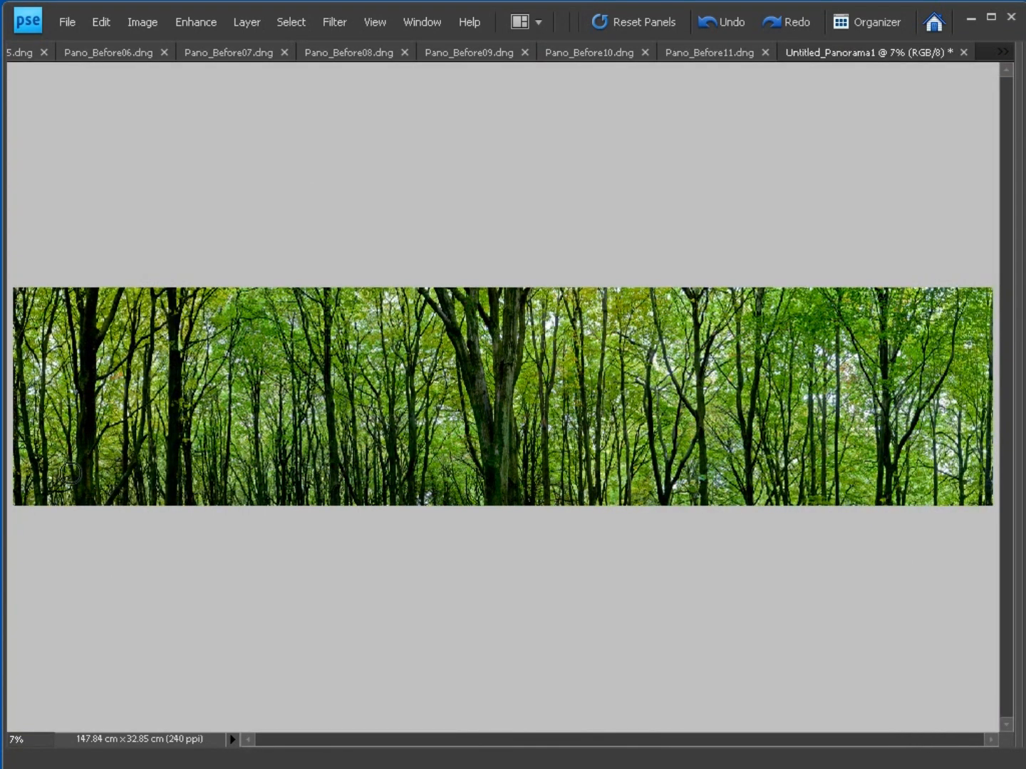
mouse_move(80, 493)
left_mouse_down()
mouse_move(101, 352)
mouse_move(88, 322)
mouse_move(76, 454)
left_mouse_up()
mouse_move(168, 468)
left_mouse_down()
mouse_move(190, 362)
mouse_move(205, 488)
mouse_move(262, 338)
mouse_move(287, 446)
mouse_move(330, 378)
left_mouse_up()
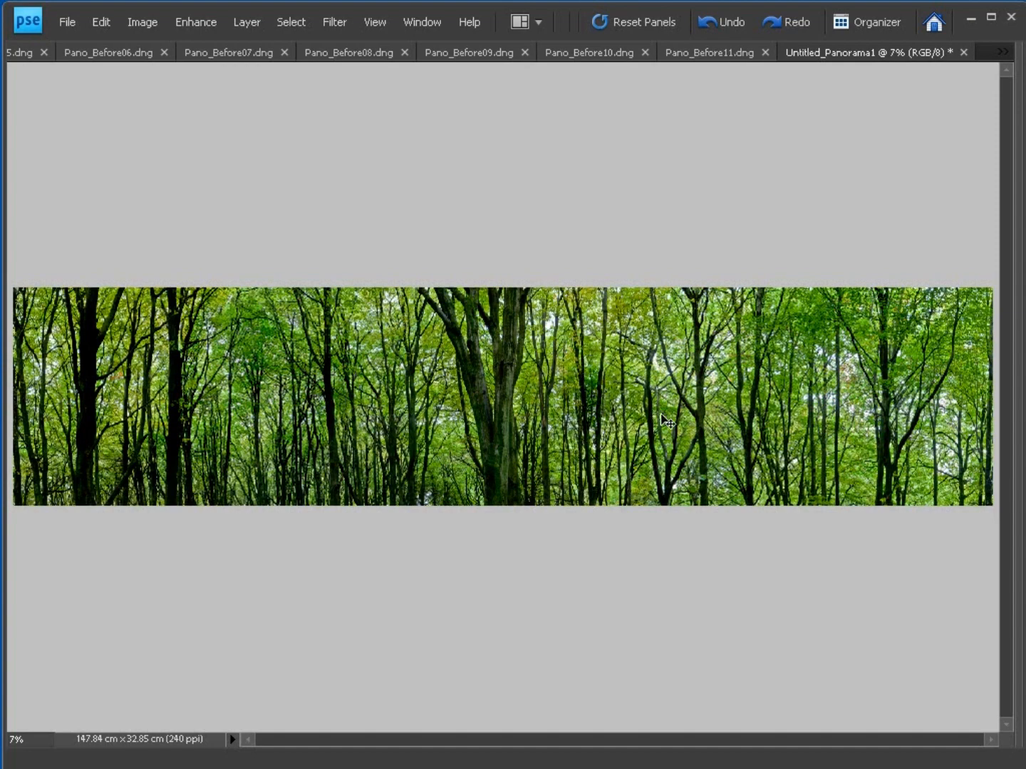
Burn the shadows of the tree trunks across the right half of the panorama
key("ctrl+equal")
key("ctrl+equal")
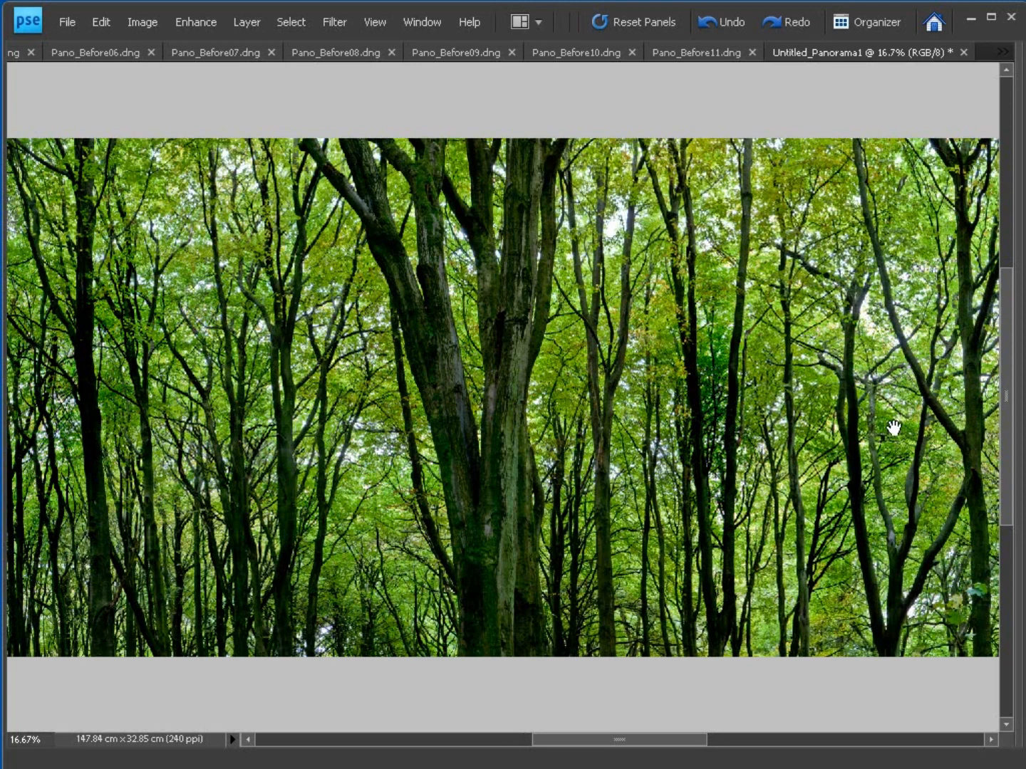
left_click_drag(893, 427, 469, 407)
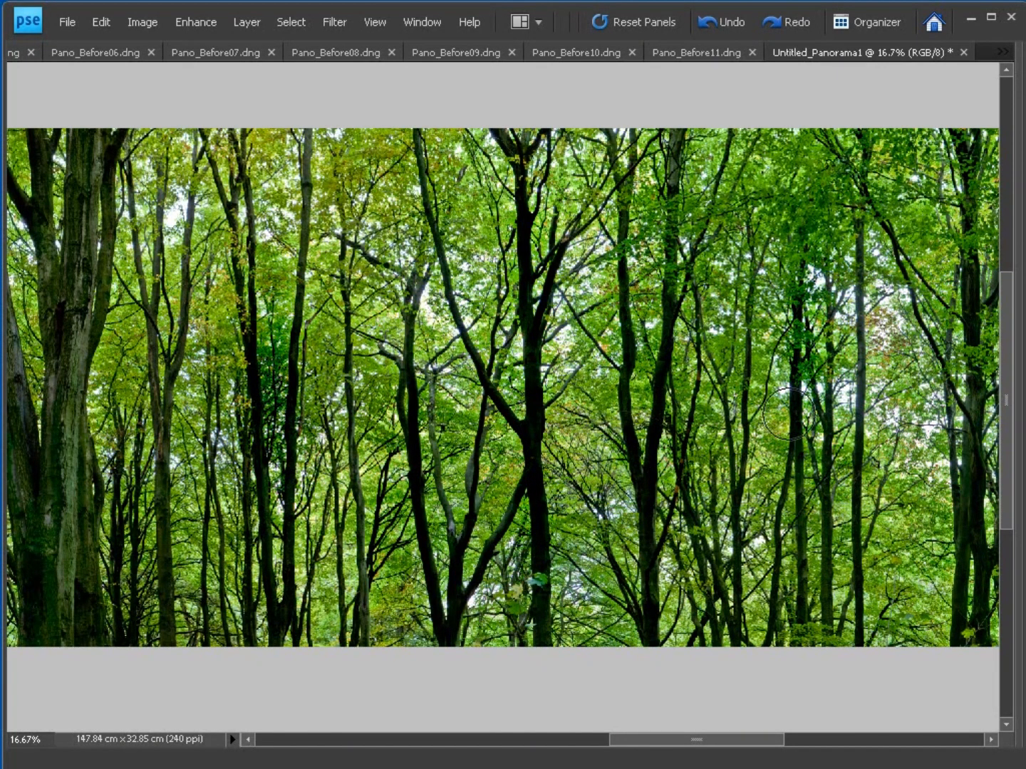
left_click_drag(857, 507, 576, 519)
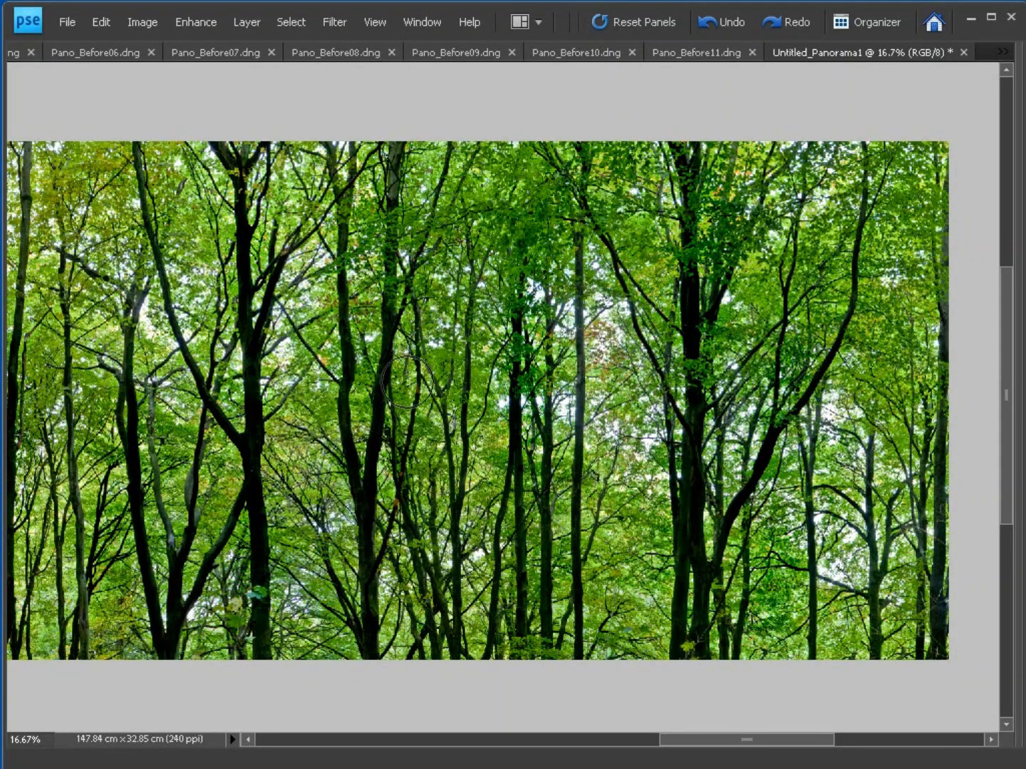
right_click(426, 354)
left_click(445, 365)
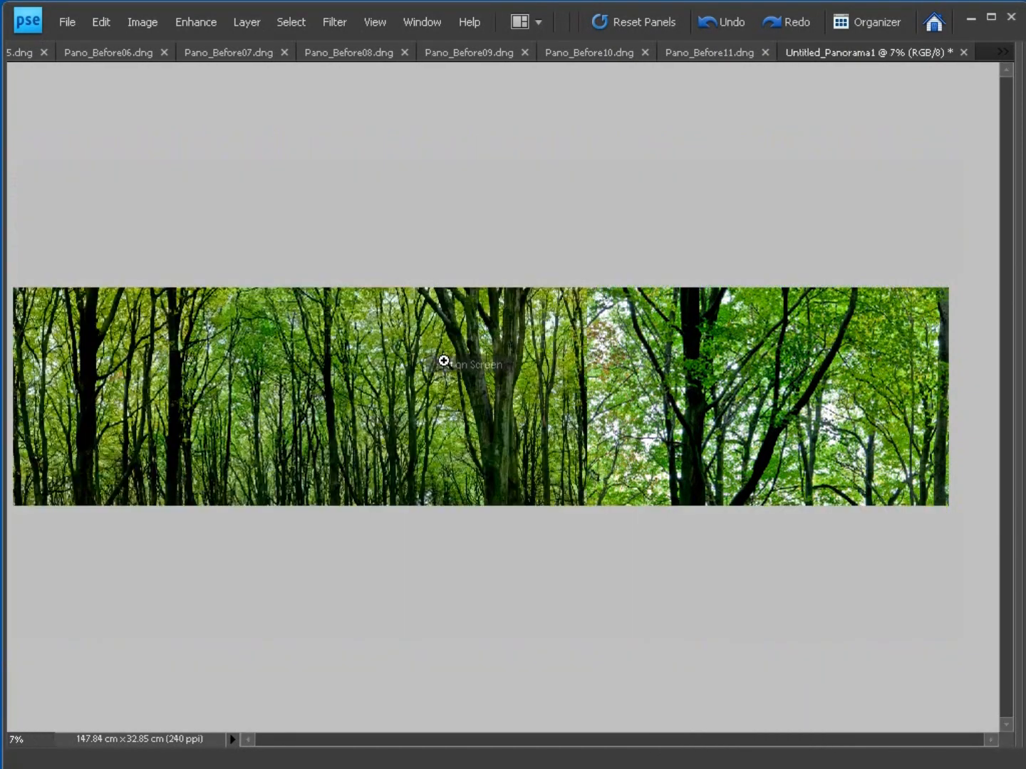
Add a Hue/Saturation adjustment layer above the Background and set the Master saturation to +18
key("Tab")
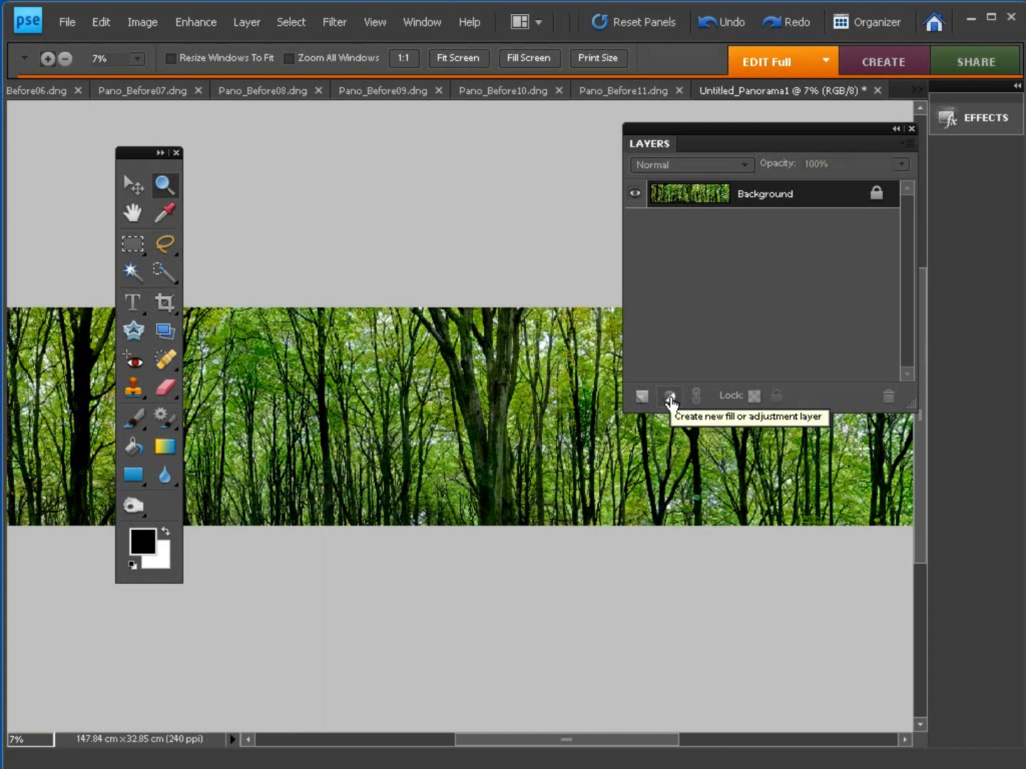
left_click(670, 397)
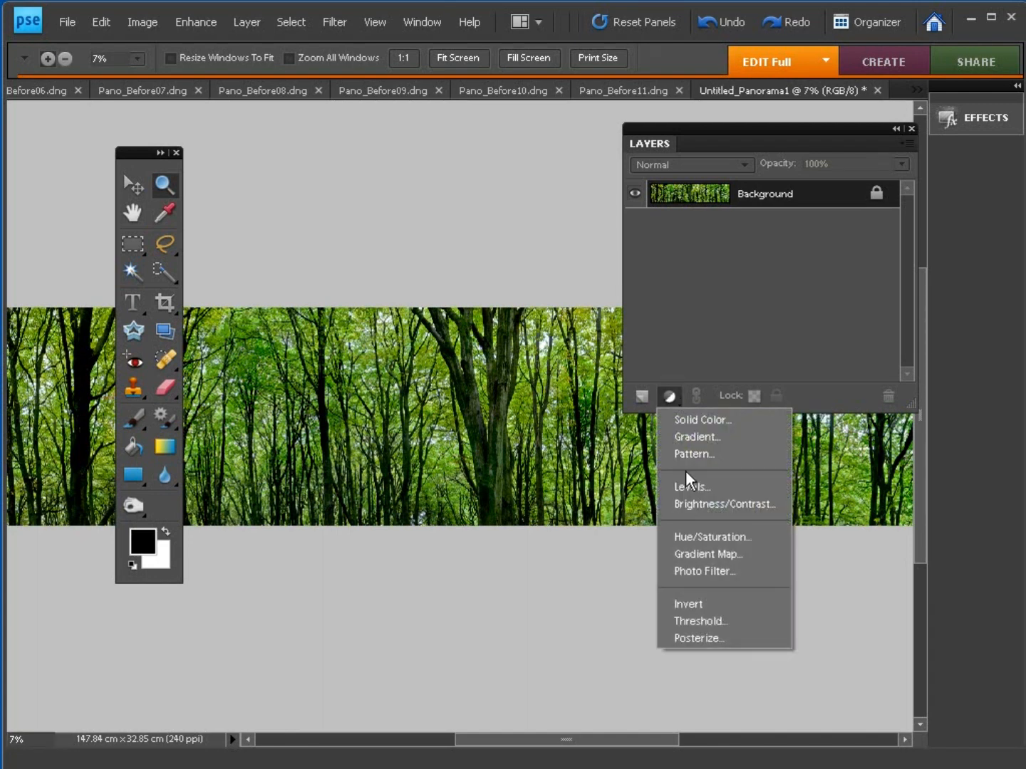
left_click(704, 537)
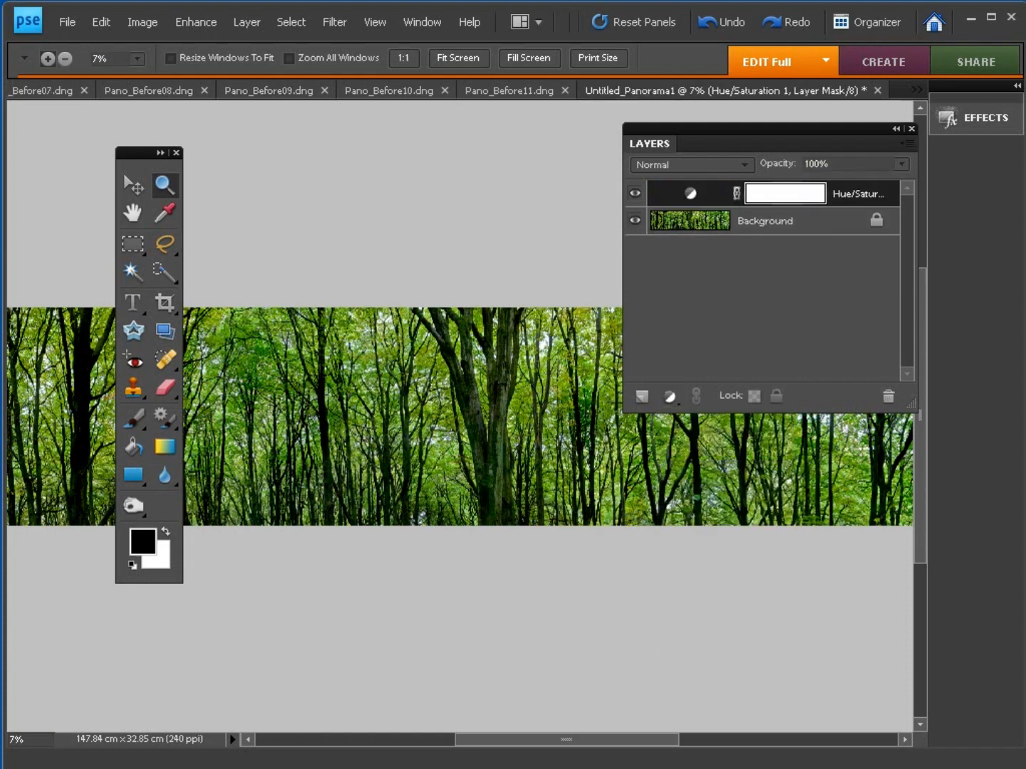
left_click_drag(746, 367, 664, 421)
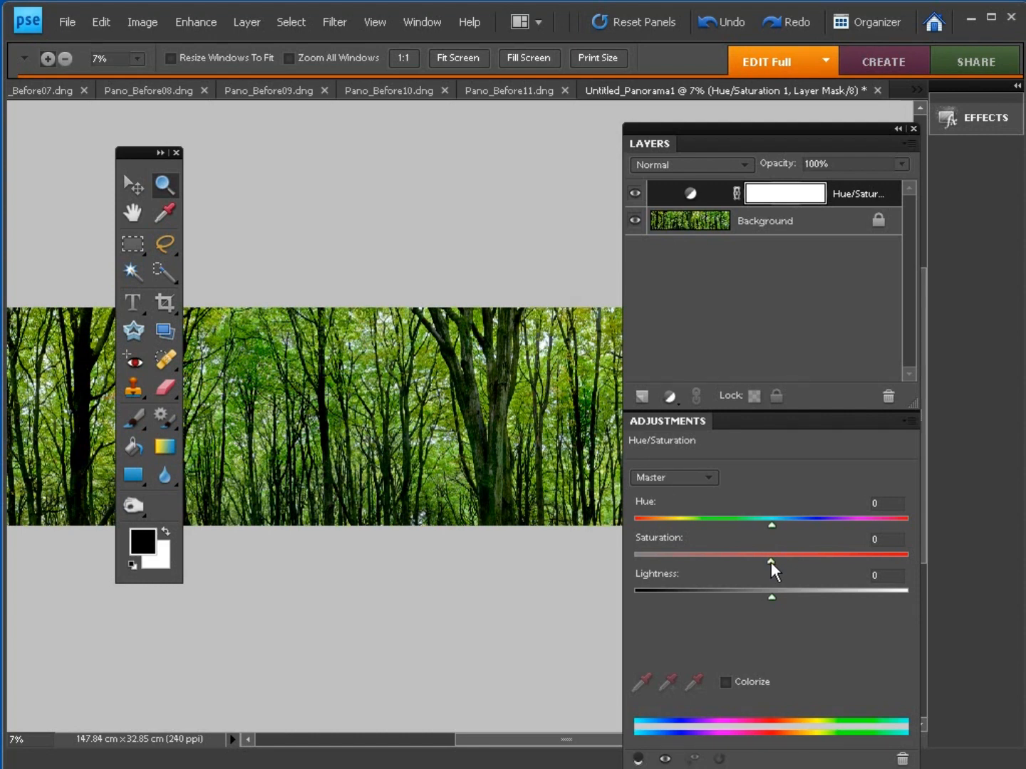
left_click_drag(771, 562, 796, 558)
Compare the panorama with the Hue/Saturation layer hidden and shown, and flatten the image
left_click(635, 193)
left_click(636, 193)
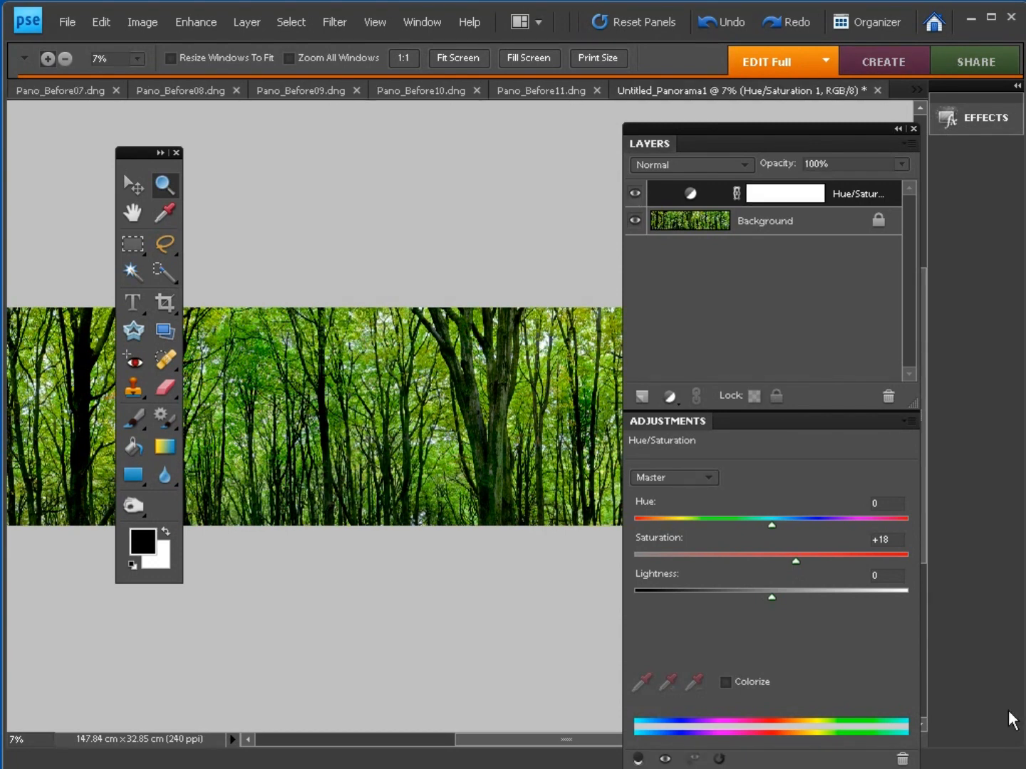
left_click(247, 22)
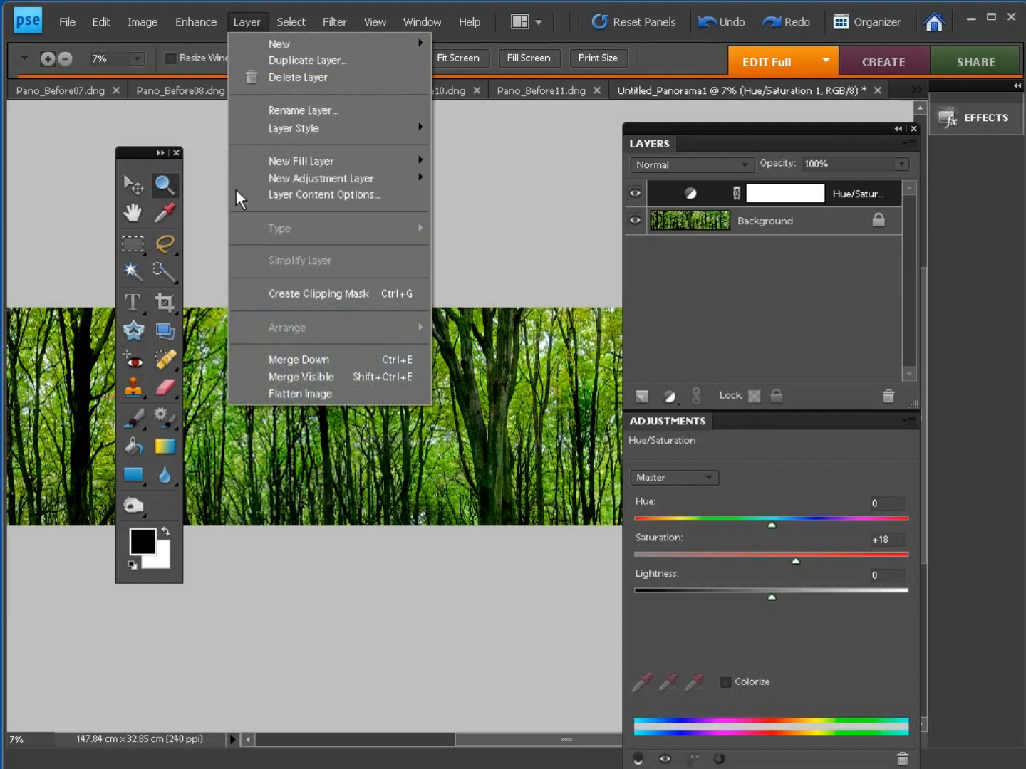
left_click(331, 395)
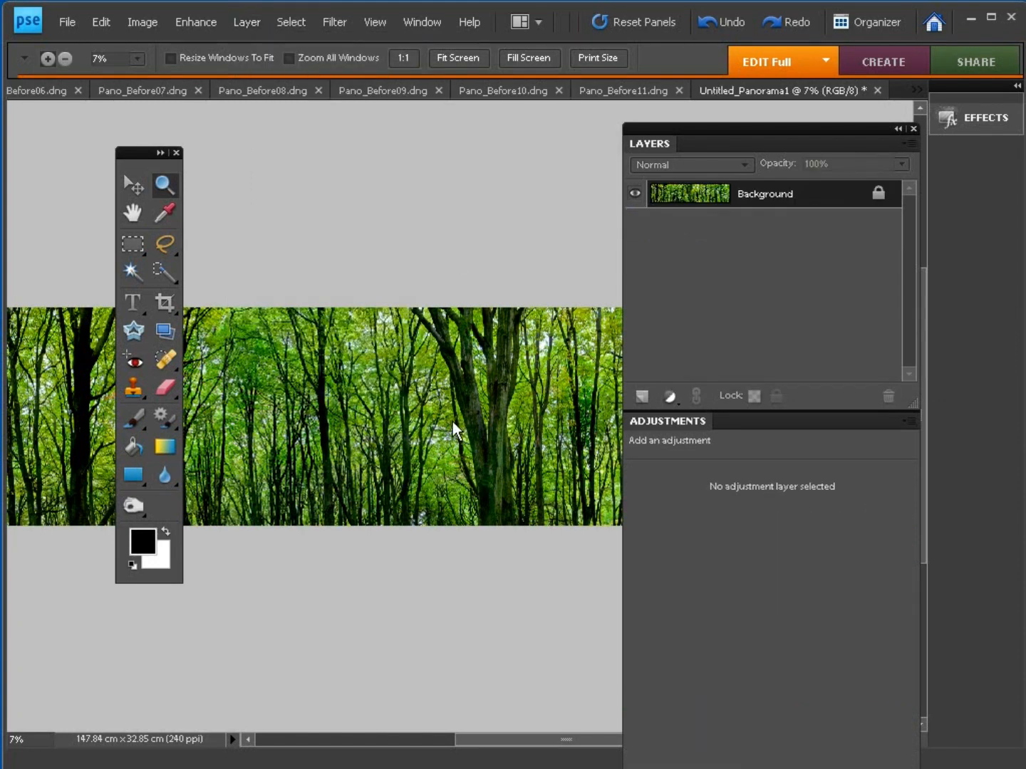
Sharpen the flattened panorama with Adjust Sharpness at amount 88%, radius 1.7 pixels, removing Gaussian Blur, after checking the central trunk in the preview
key("Tab")
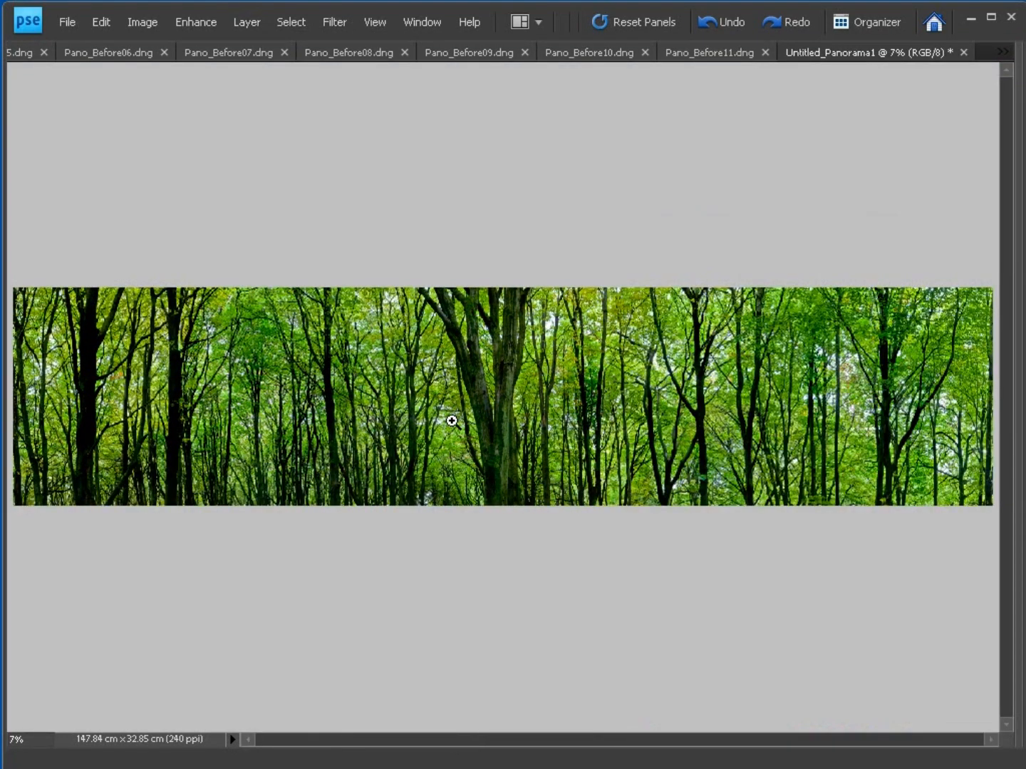
left_click(195, 22)
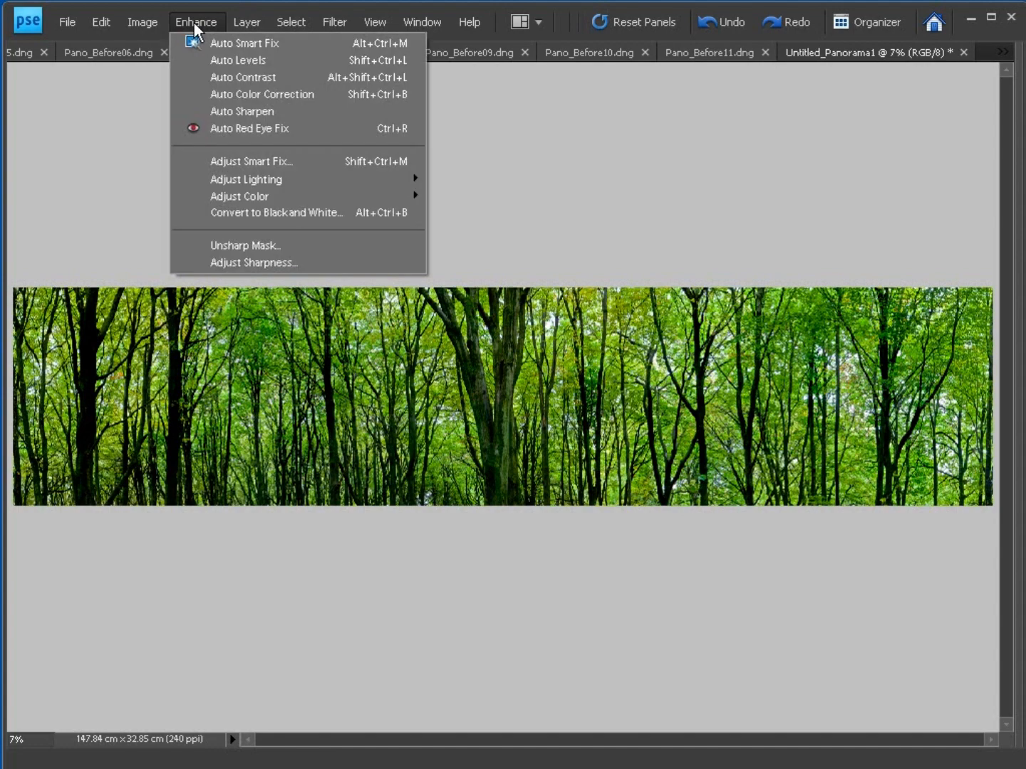
left_click(328, 258)
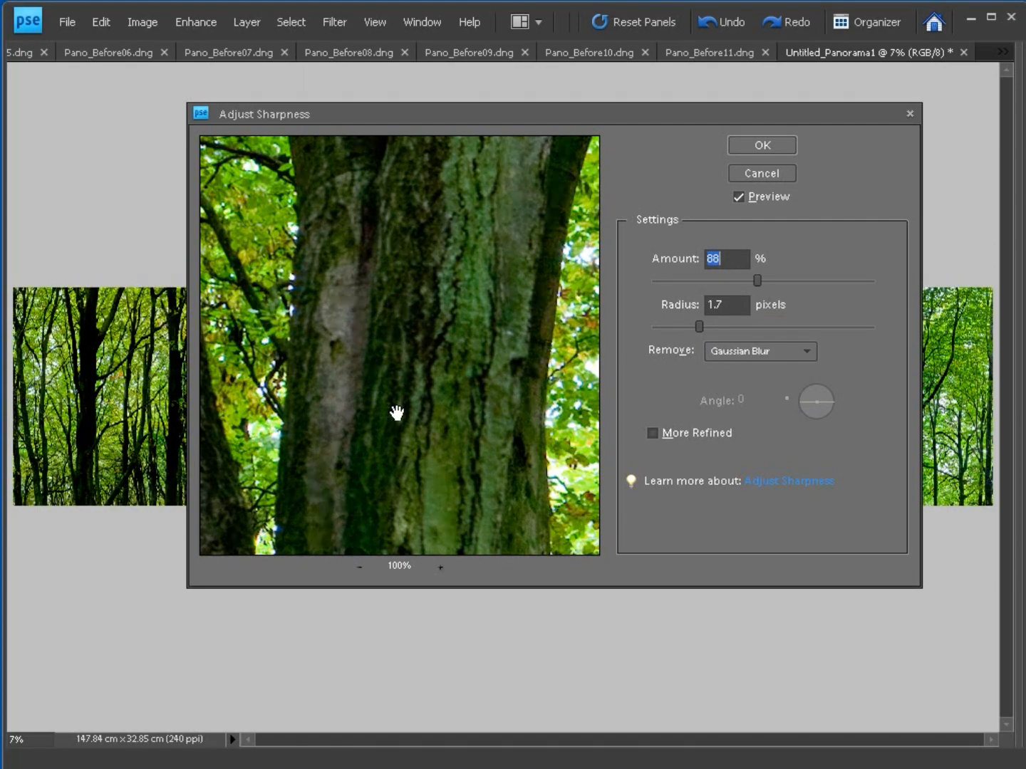
left_click_drag(407, 447, 402, 43)
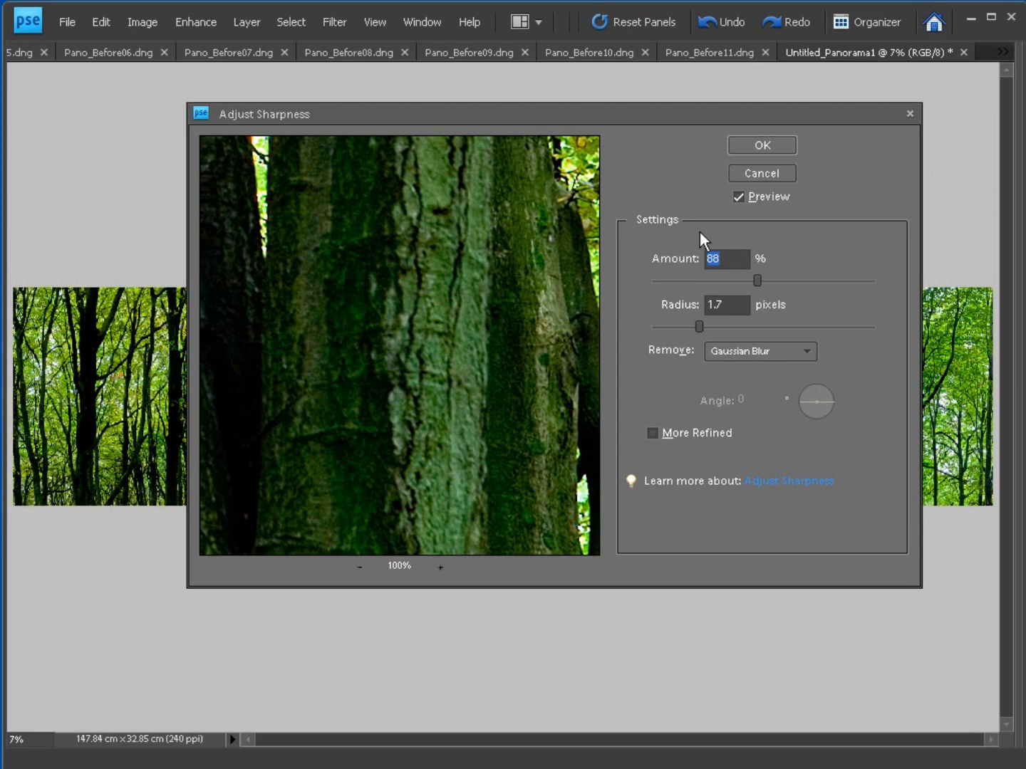
left_click(751, 144)
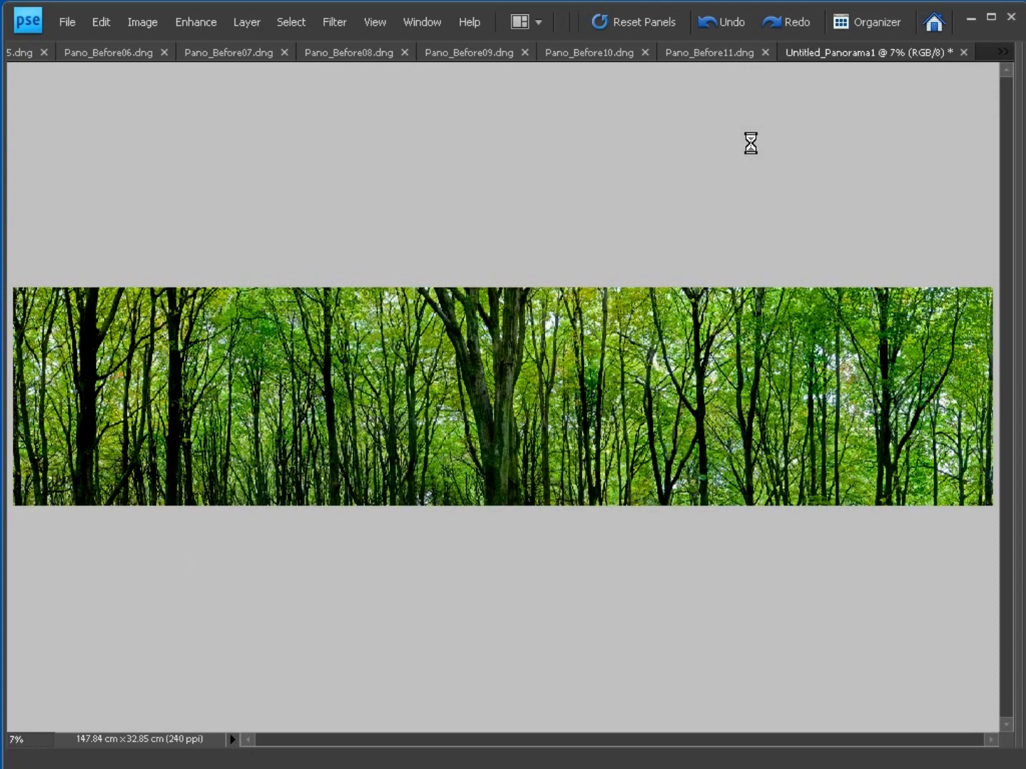